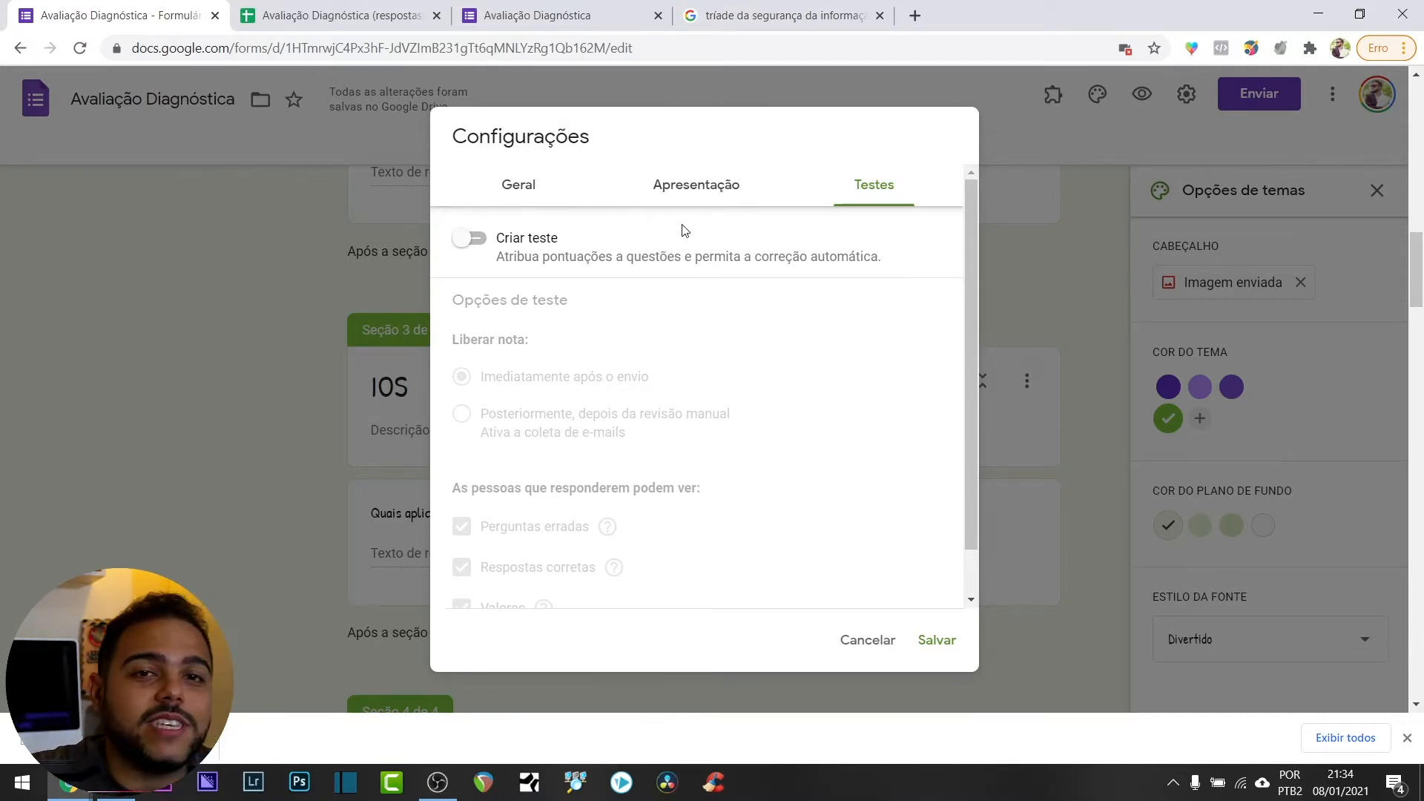
Turn on Criar teste for the form and set the grade release to Imediatamente após o envio.
click(482, 239)
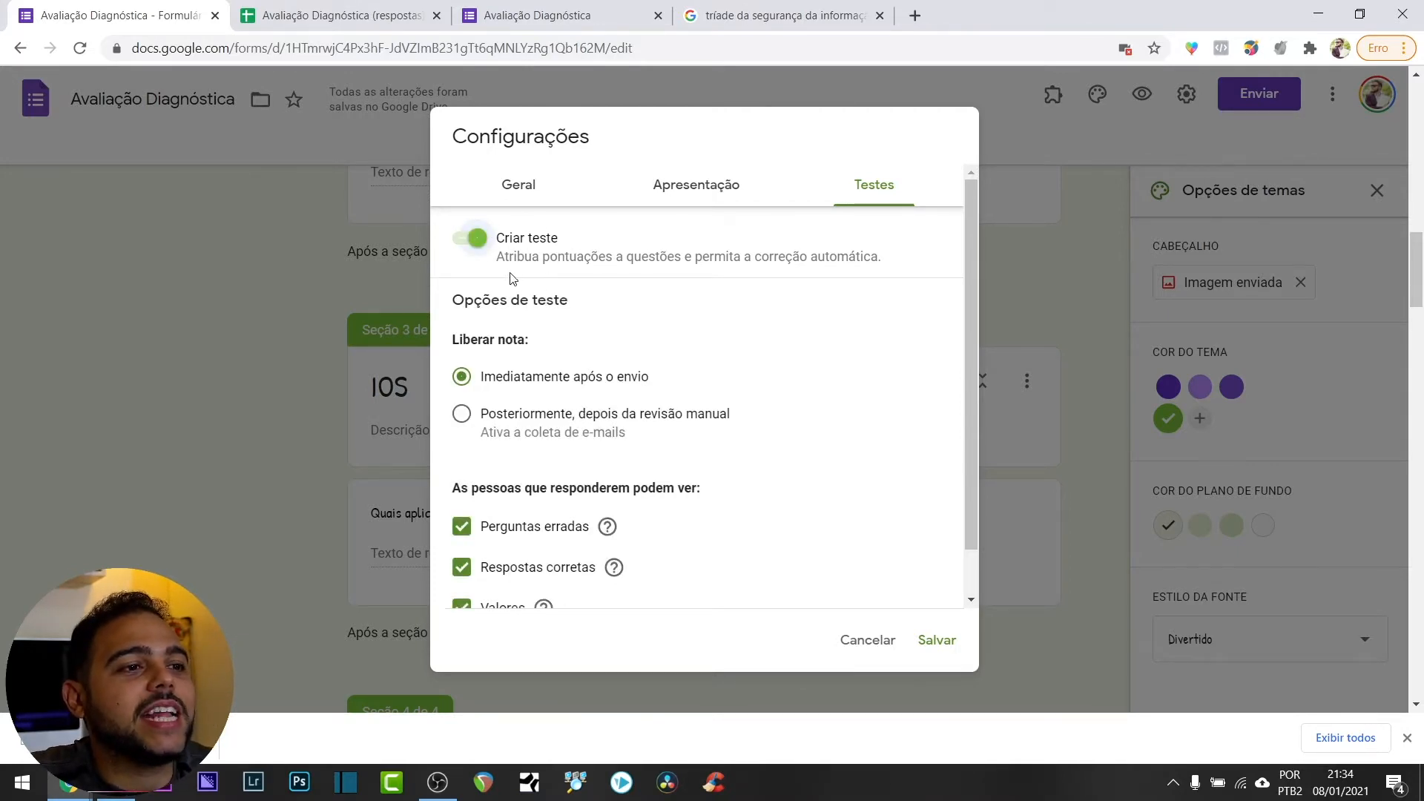
drag(509, 260, 897, 280)
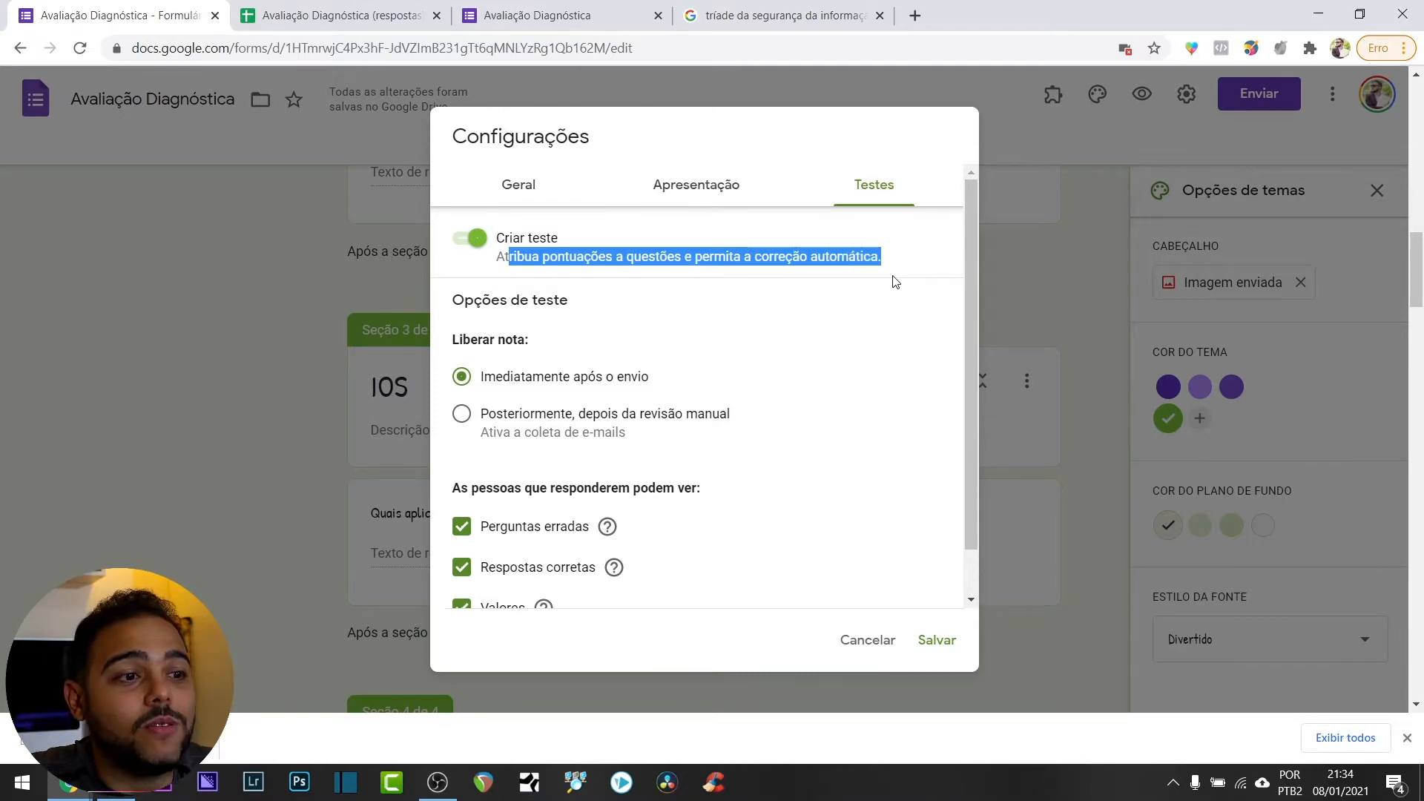
scroll(919, 273, down, 1)
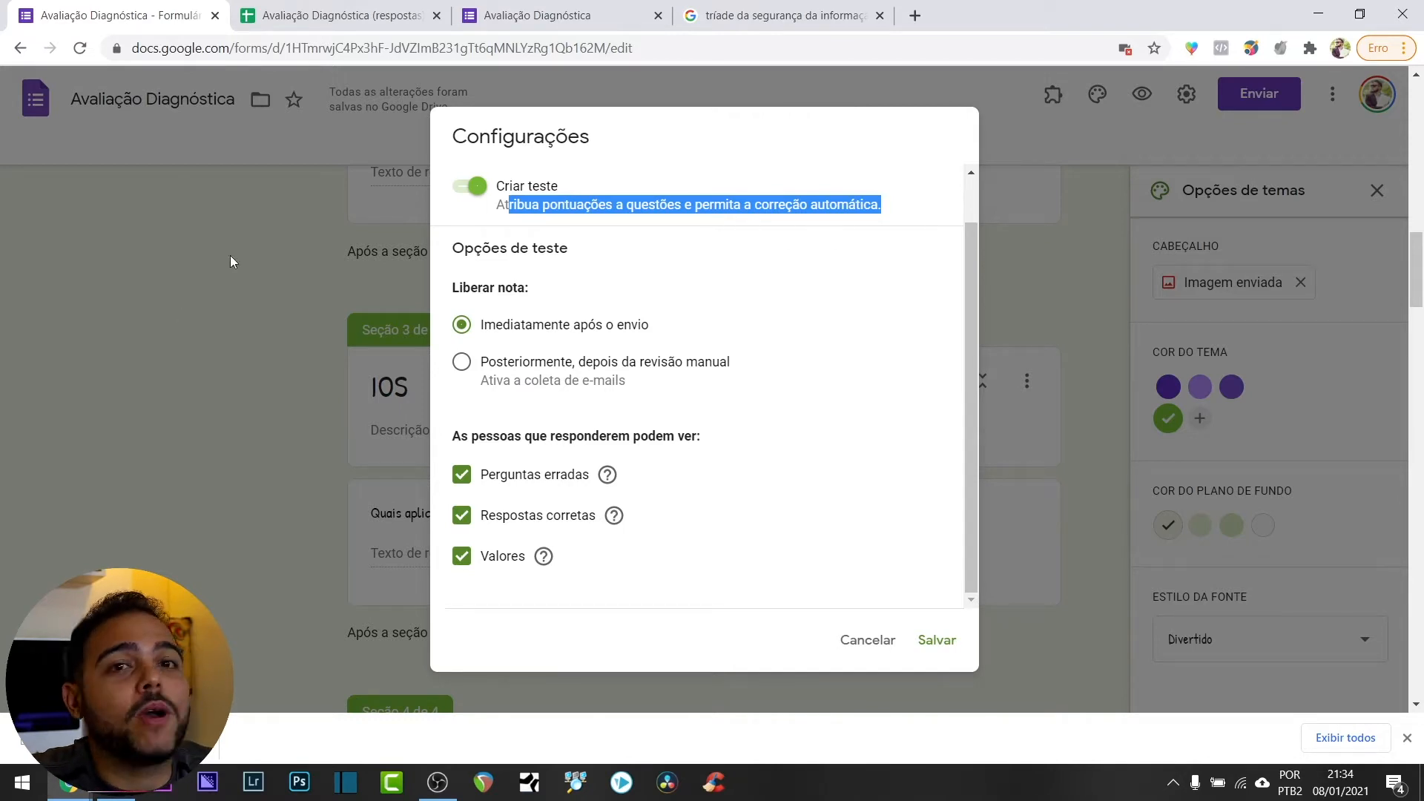
drag(453, 291, 531, 287)
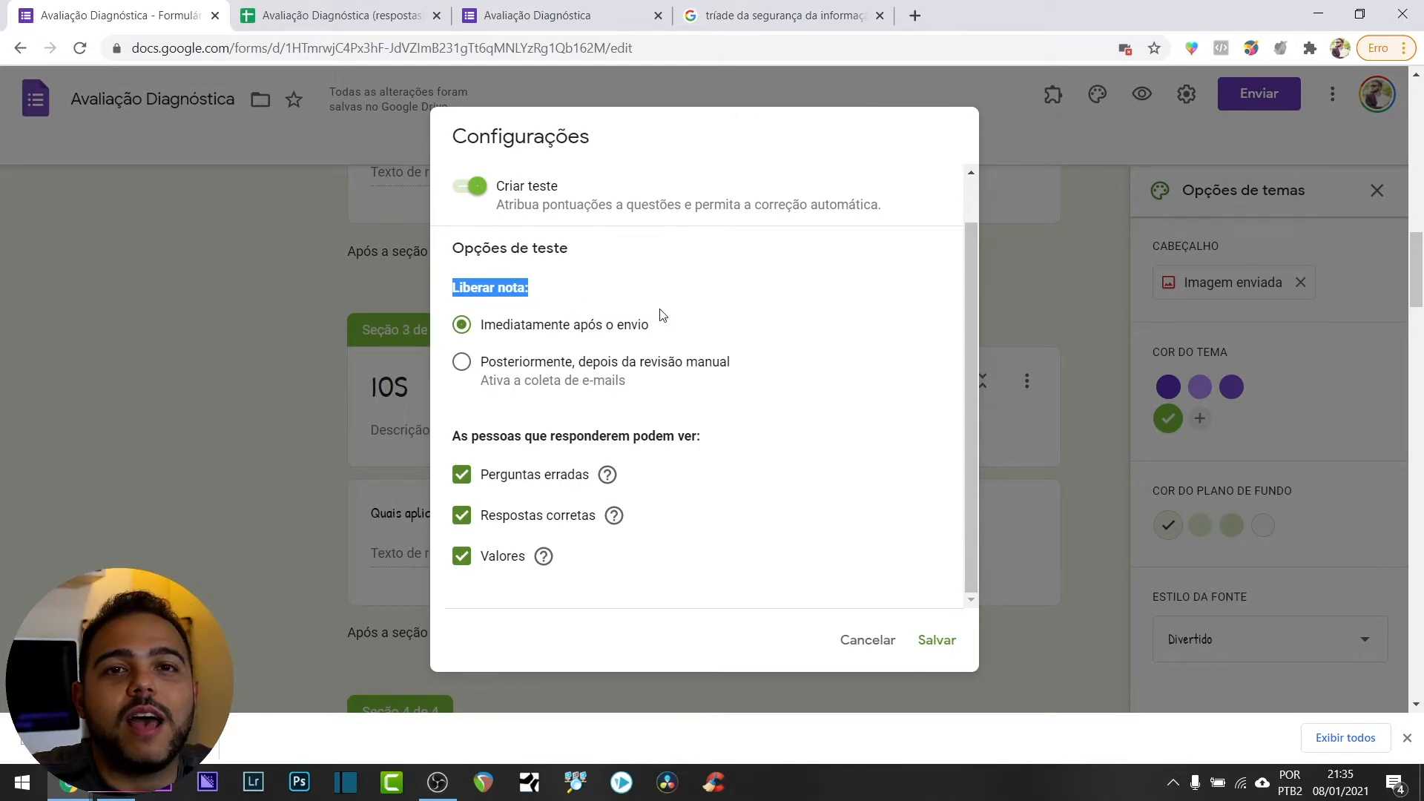
scroll(661, 314, down, 2)
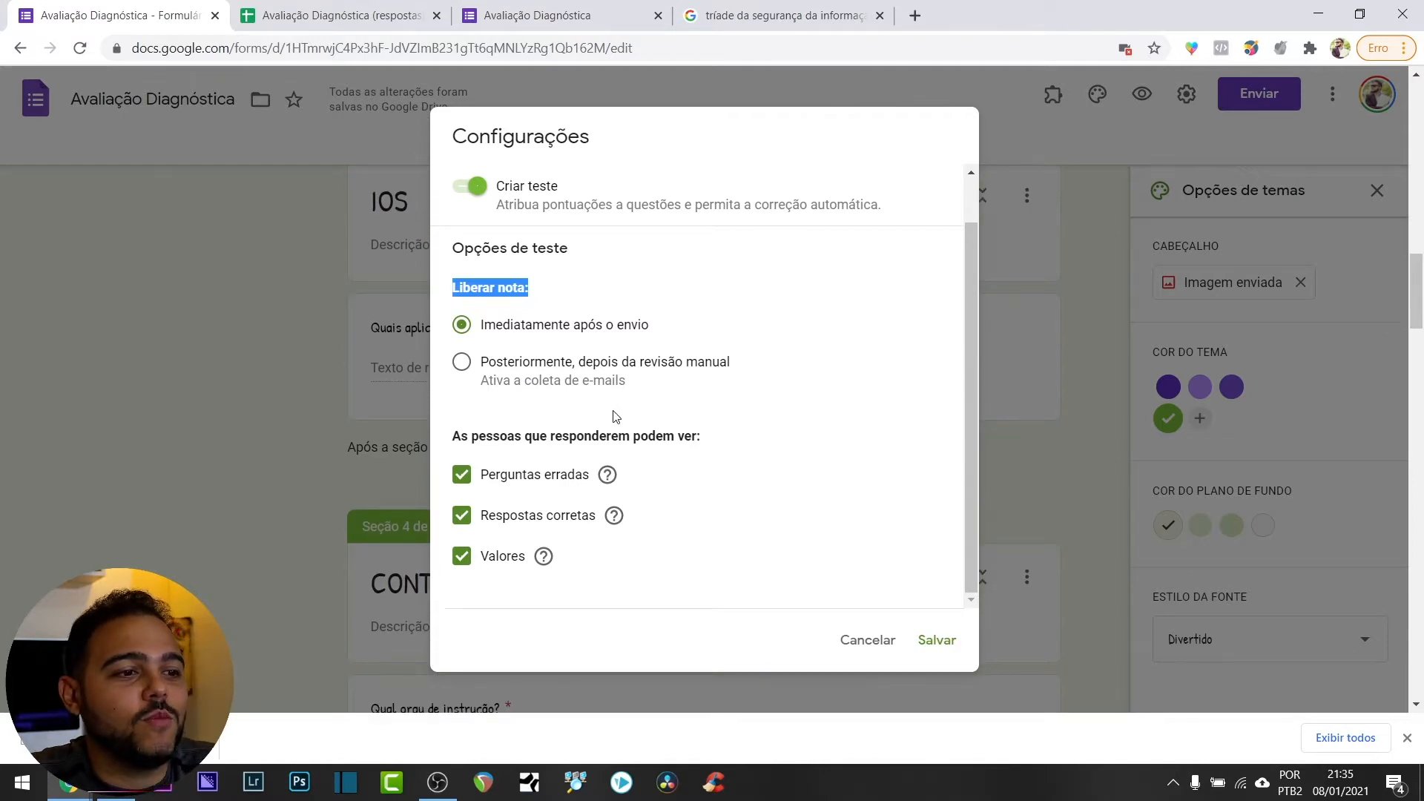
click(510, 363)
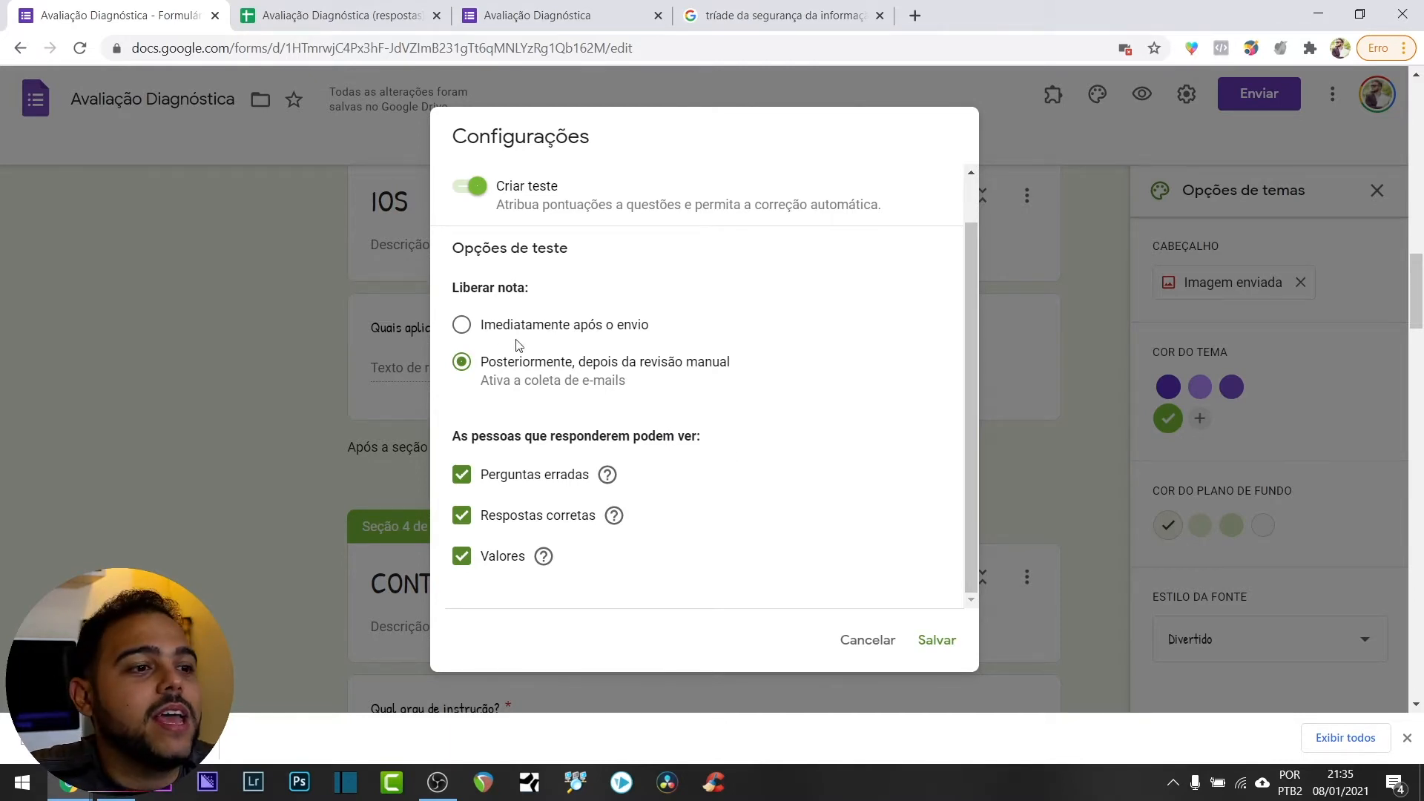
click(484, 324)
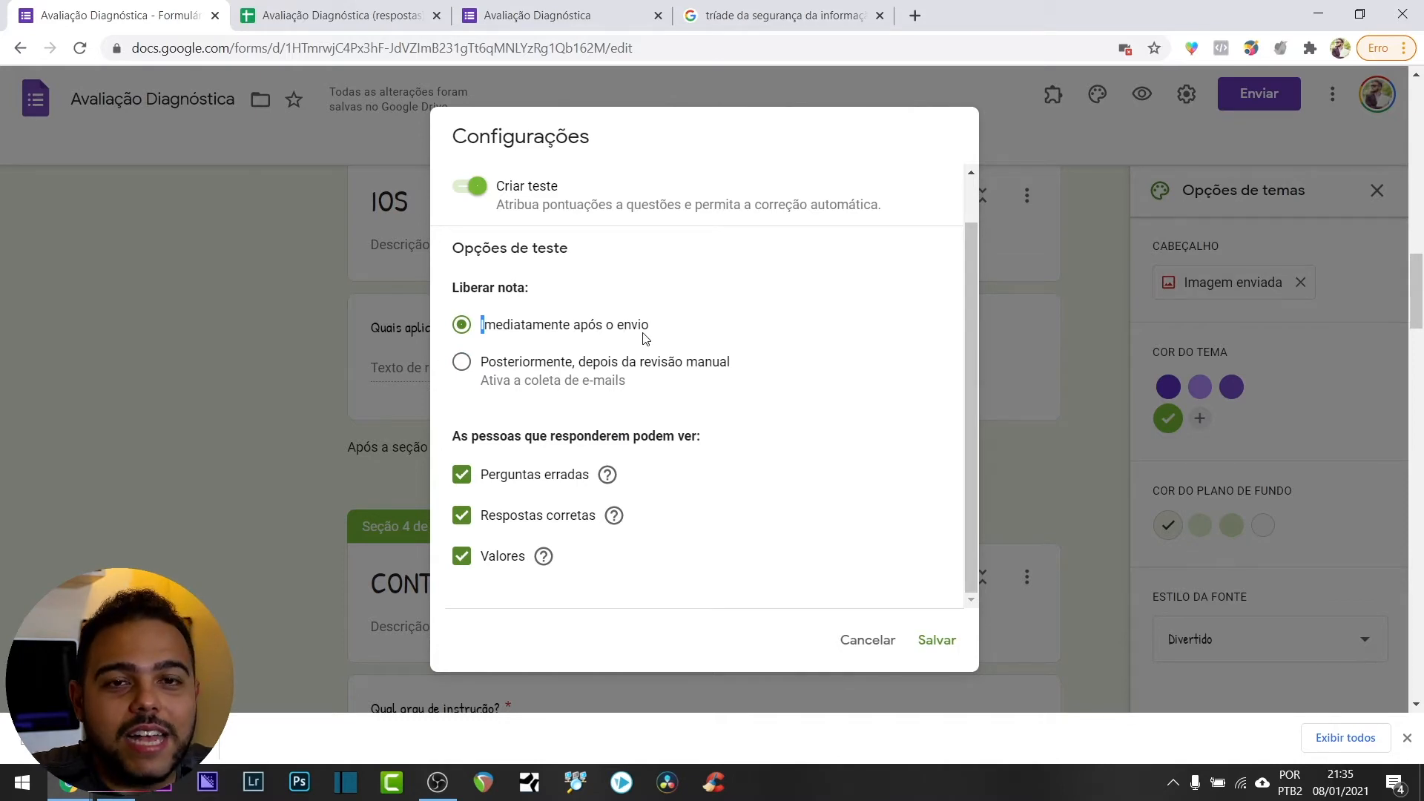
click(619, 328)
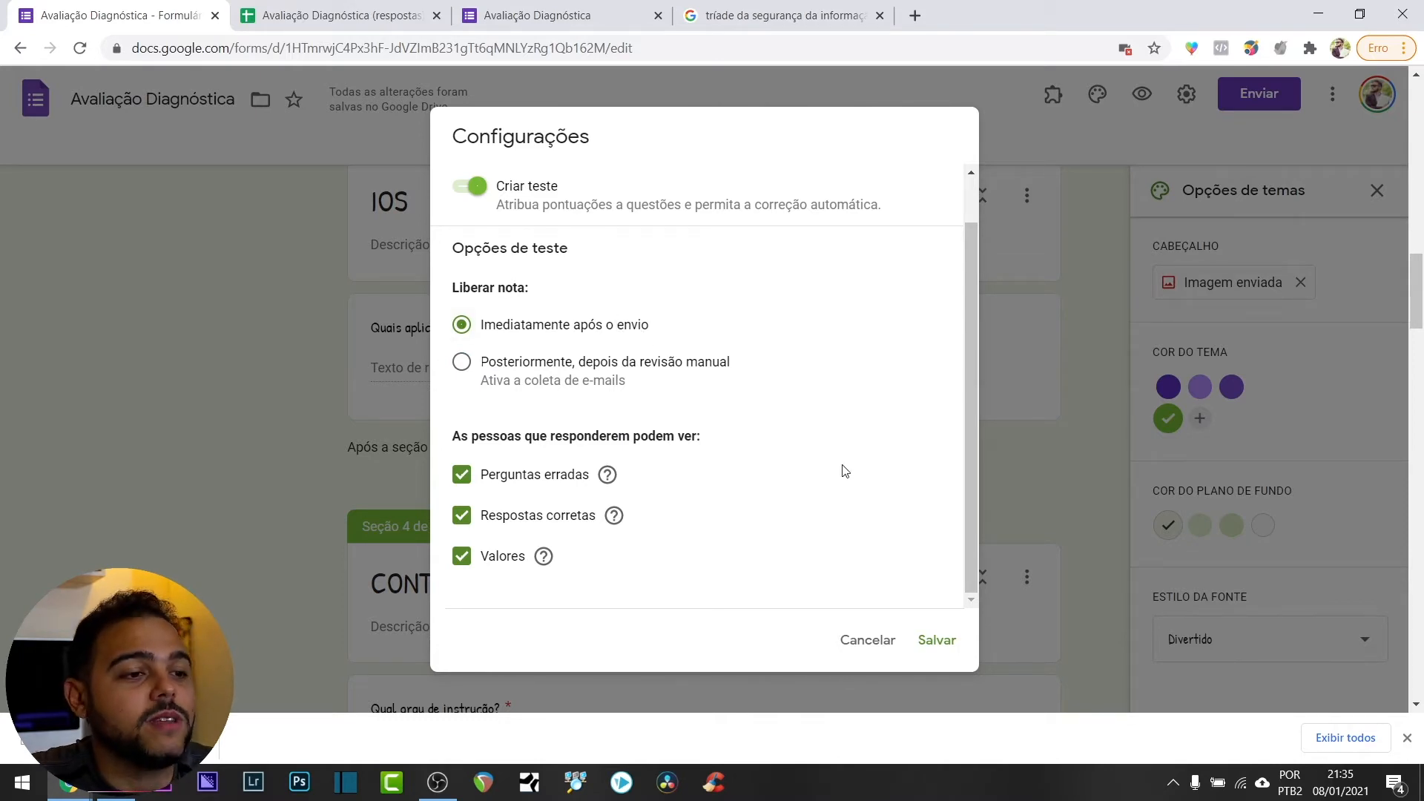
scroll(813, 447, down, 3)
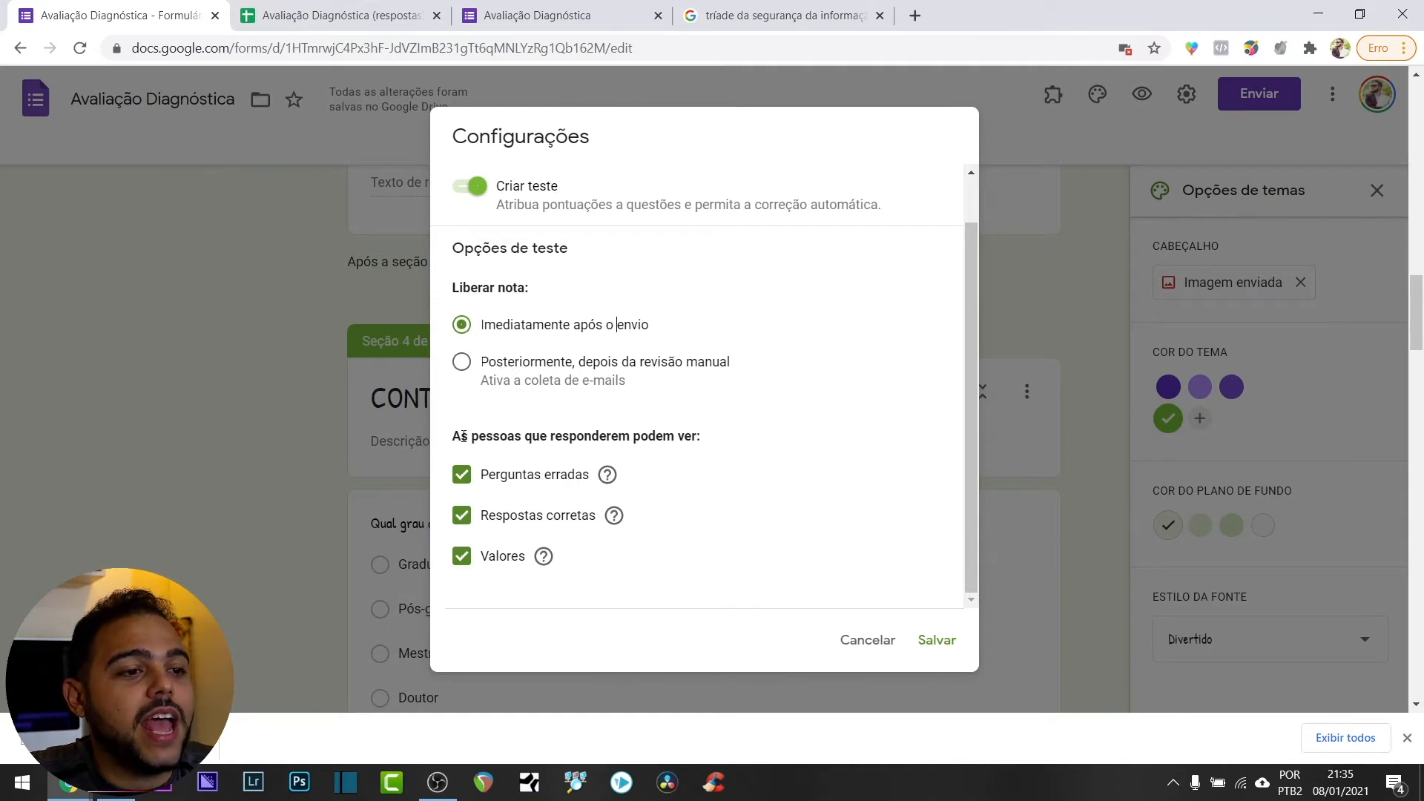
Hide Perguntas erradas, Respostas corretas and Valores from respondents and save the quiz settings.
drag(460, 438, 739, 443)
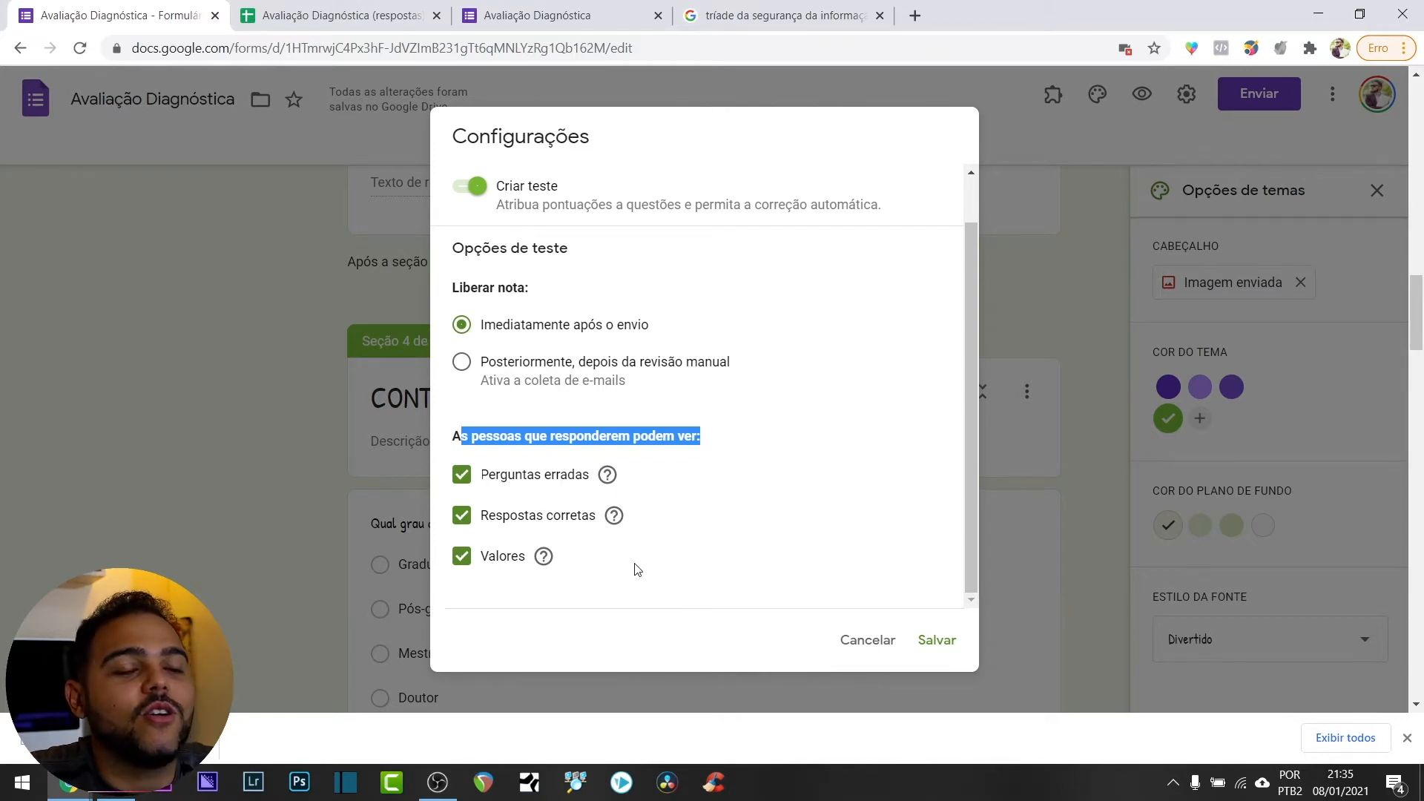
mouse_move(607, 481)
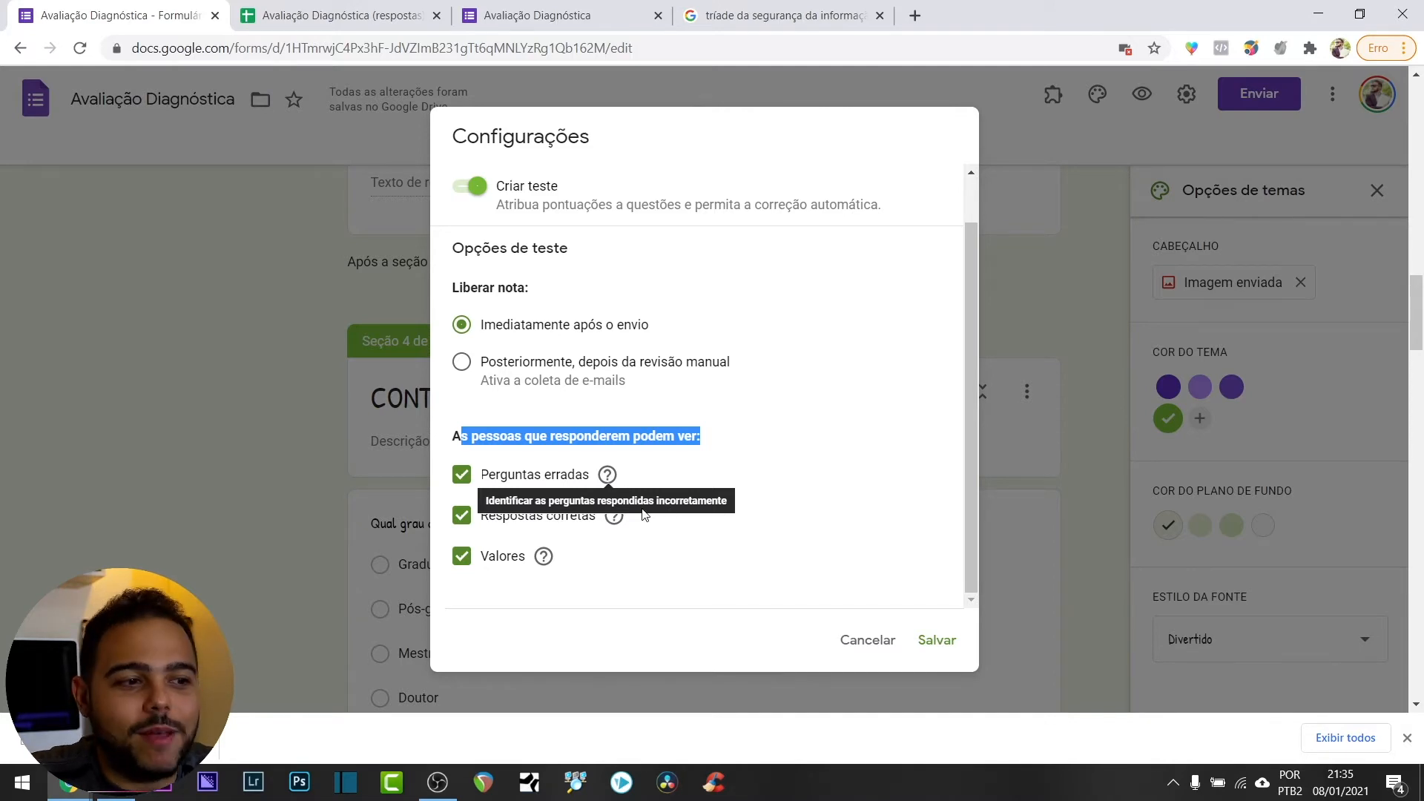
click(458, 479)
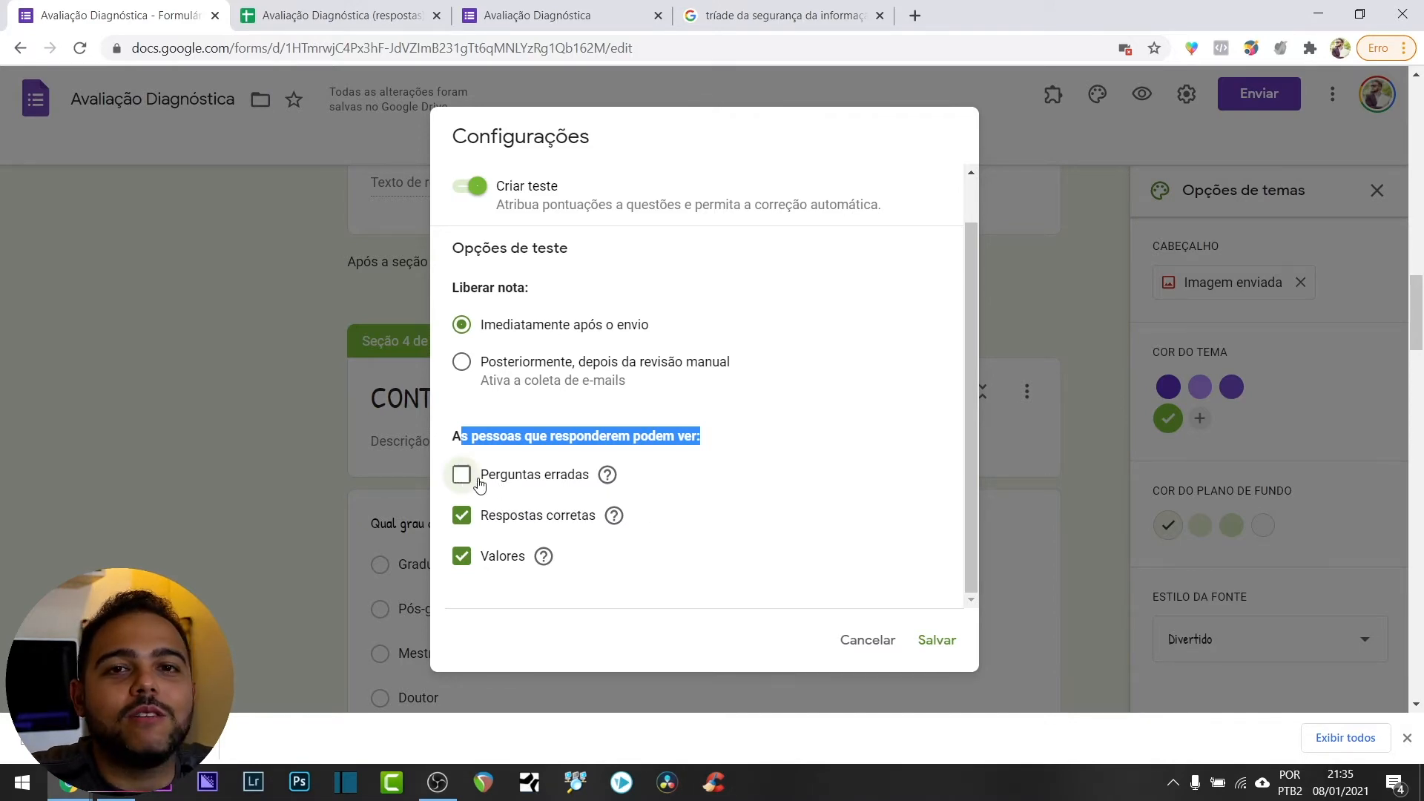
click(462, 515)
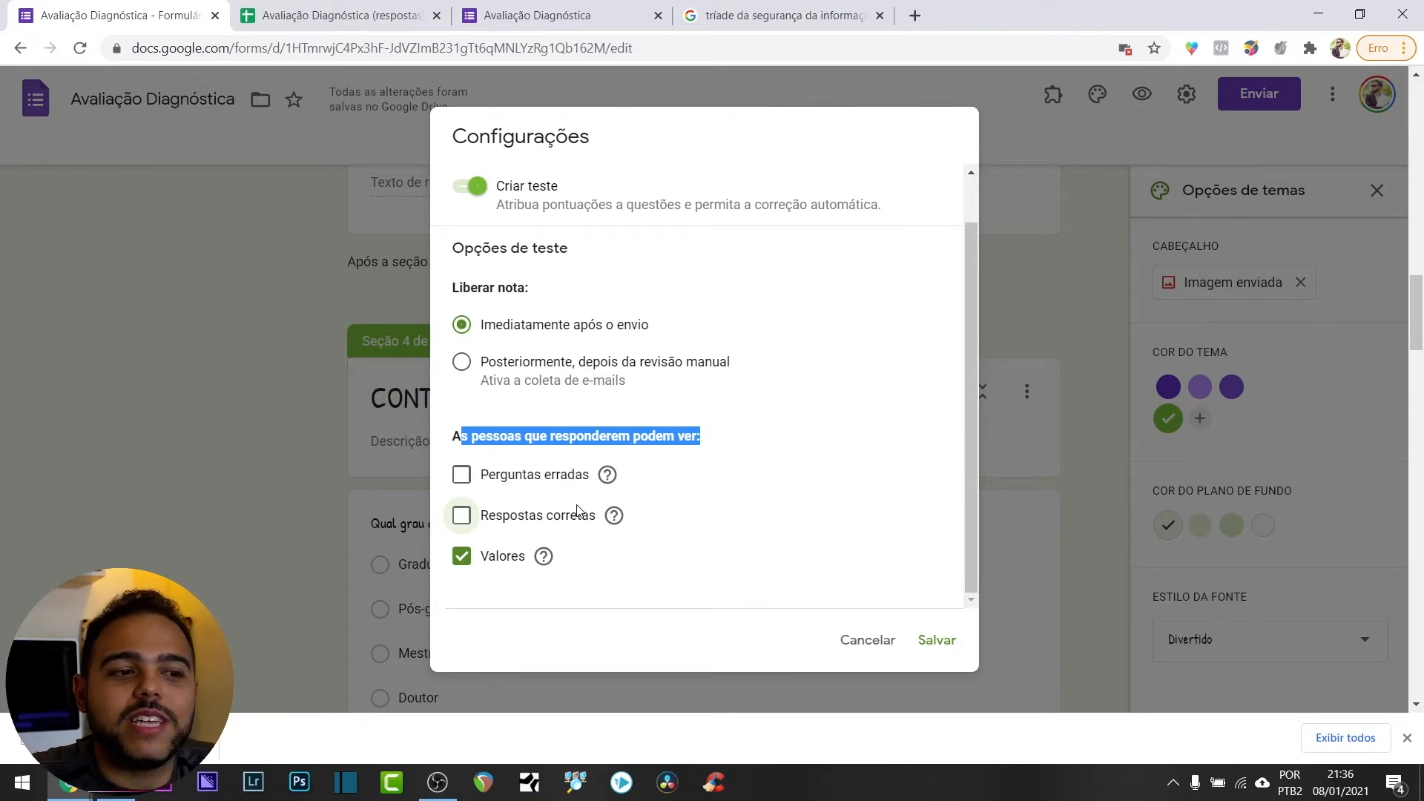
click(461, 556)
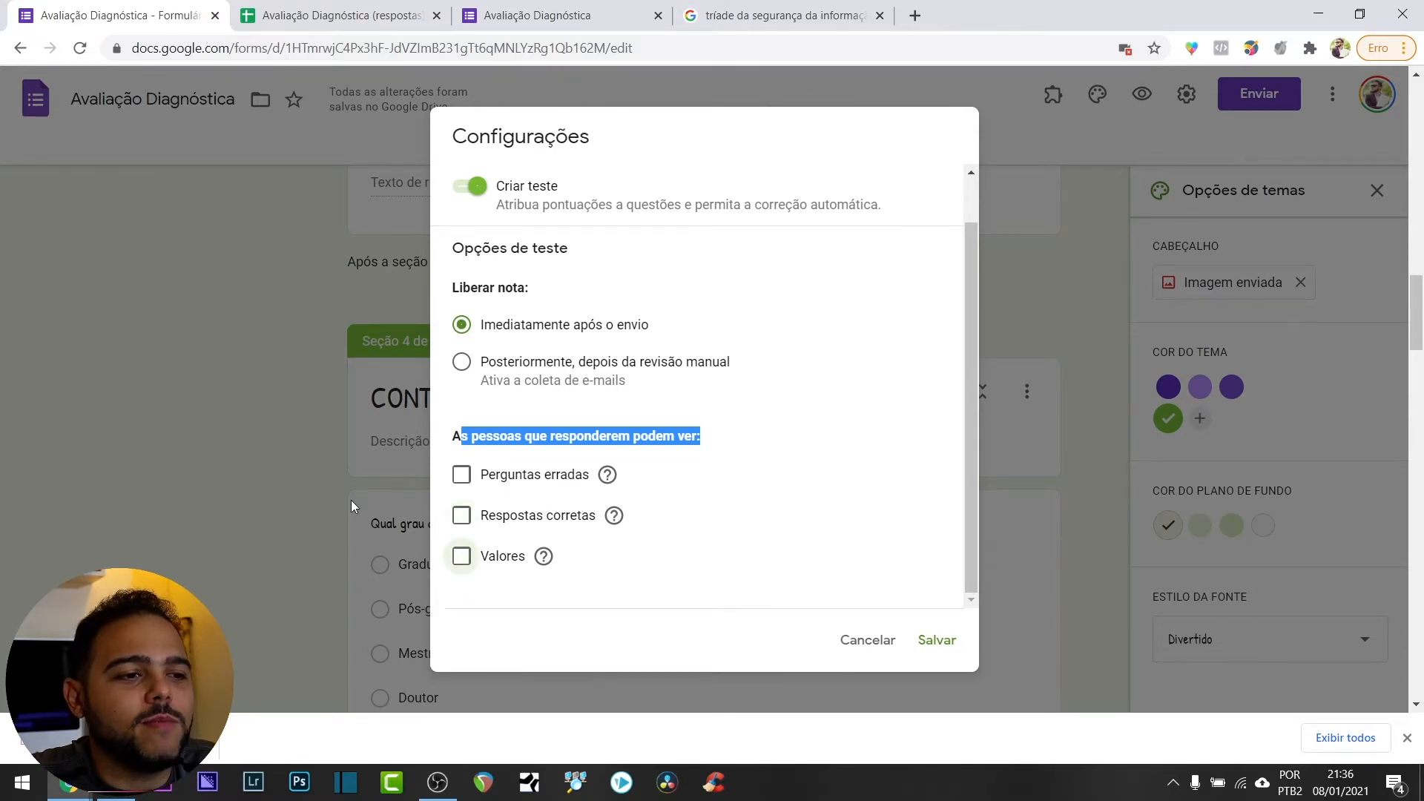
click(778, 486)
click(512, 484)
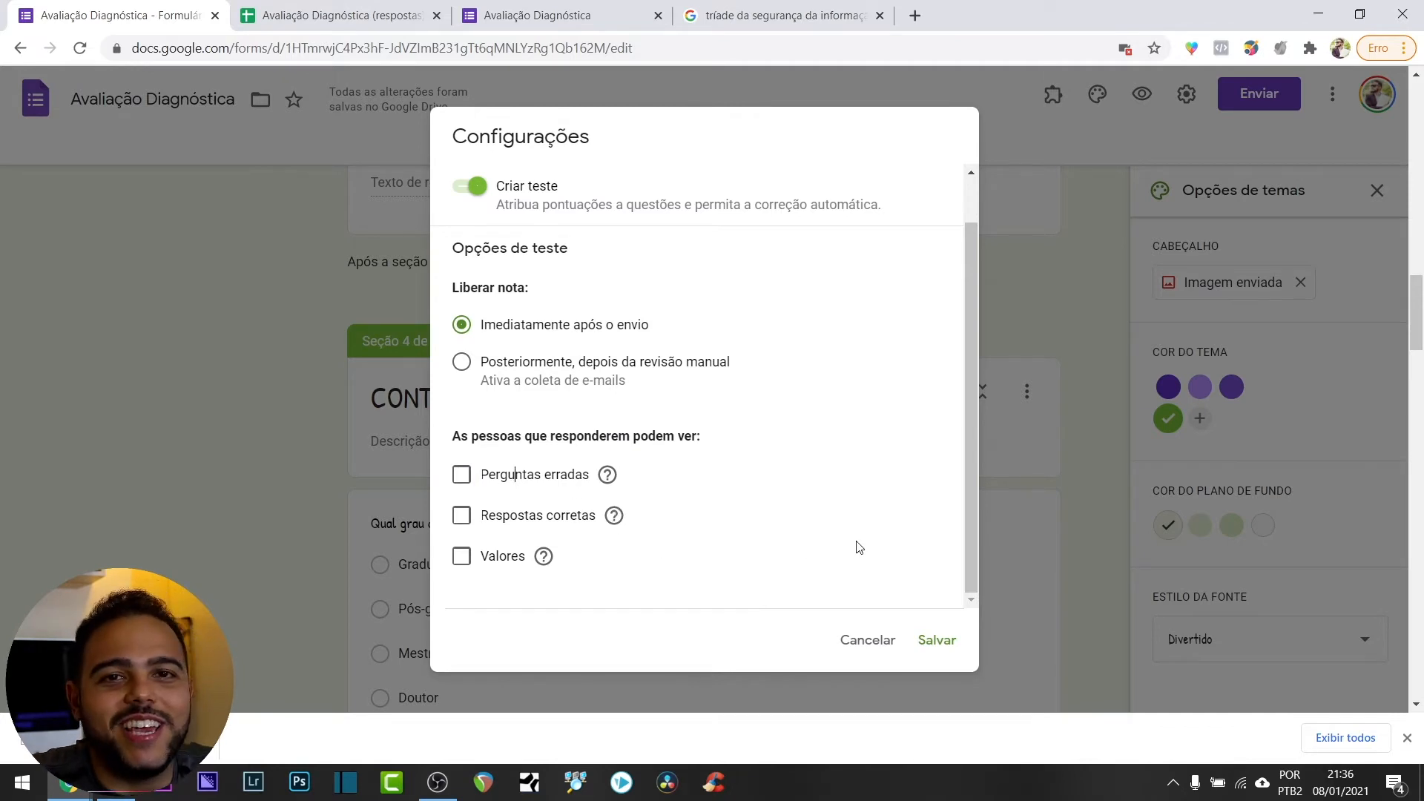
click(938, 641)
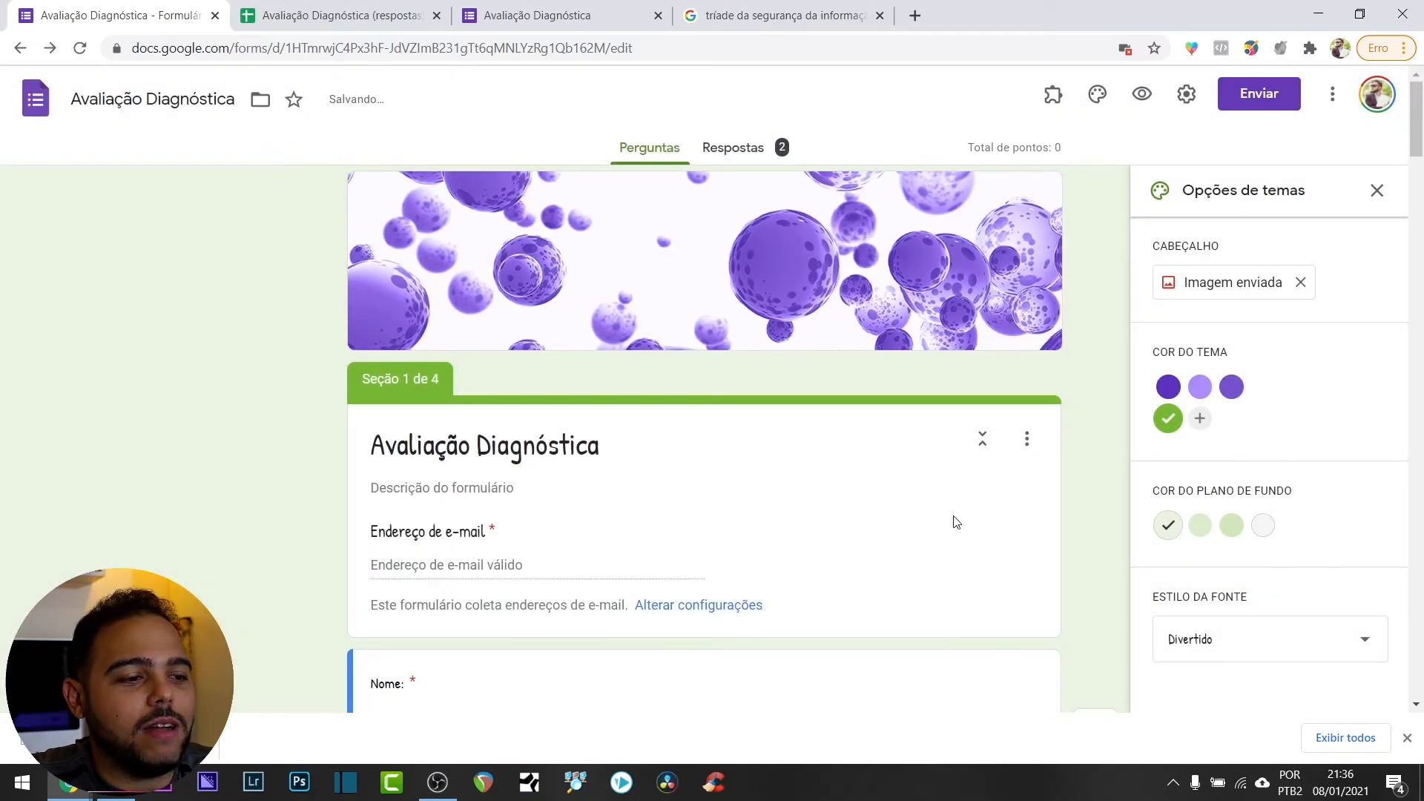
Open the answer key of the question "Qual grau de instrução?" in the CONTINUAÇÃO section.
scroll(964, 519, down, 4)
scroll(970, 510, down, 3)
scroll(876, 423, down, 7)
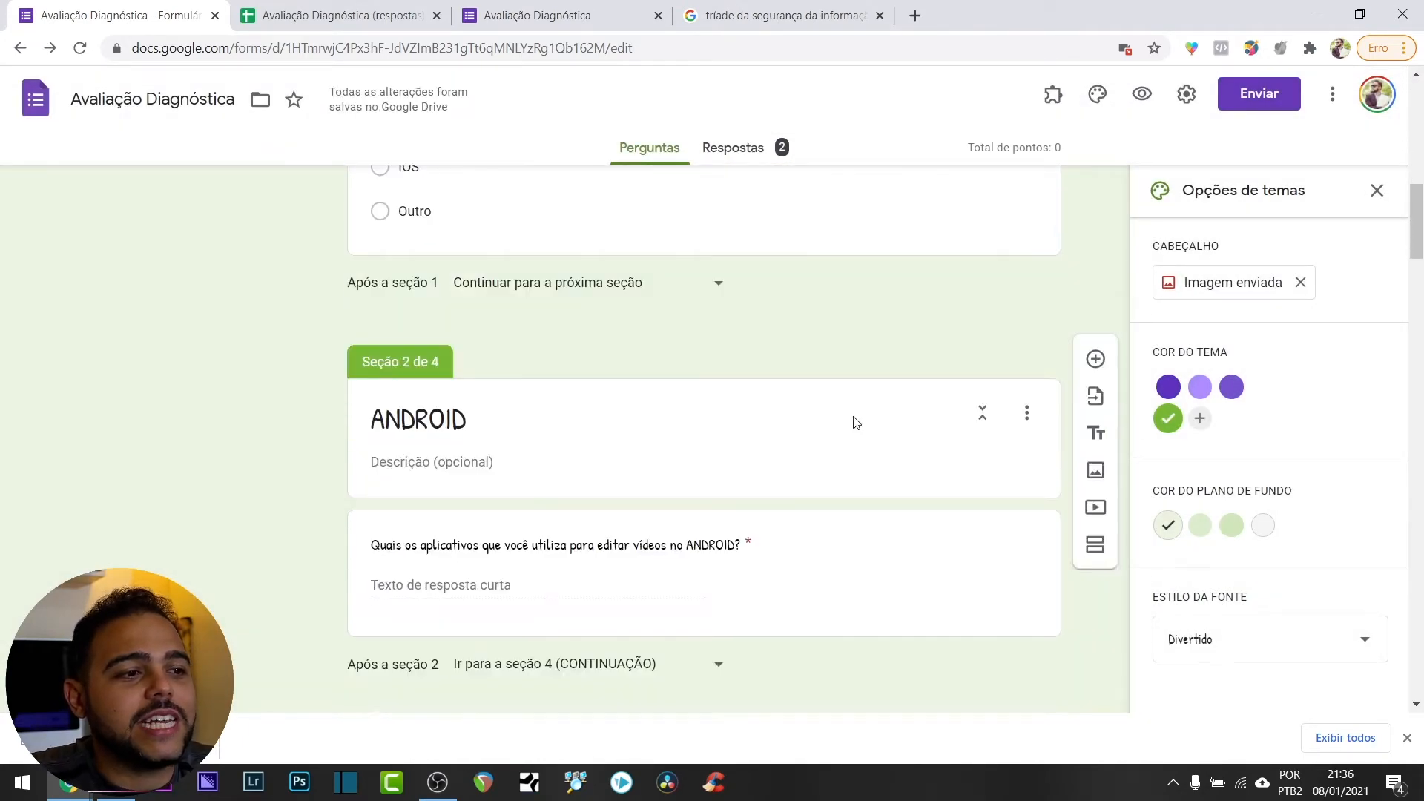
scroll(811, 354, down, 5)
scroll(776, 416, down, 5)
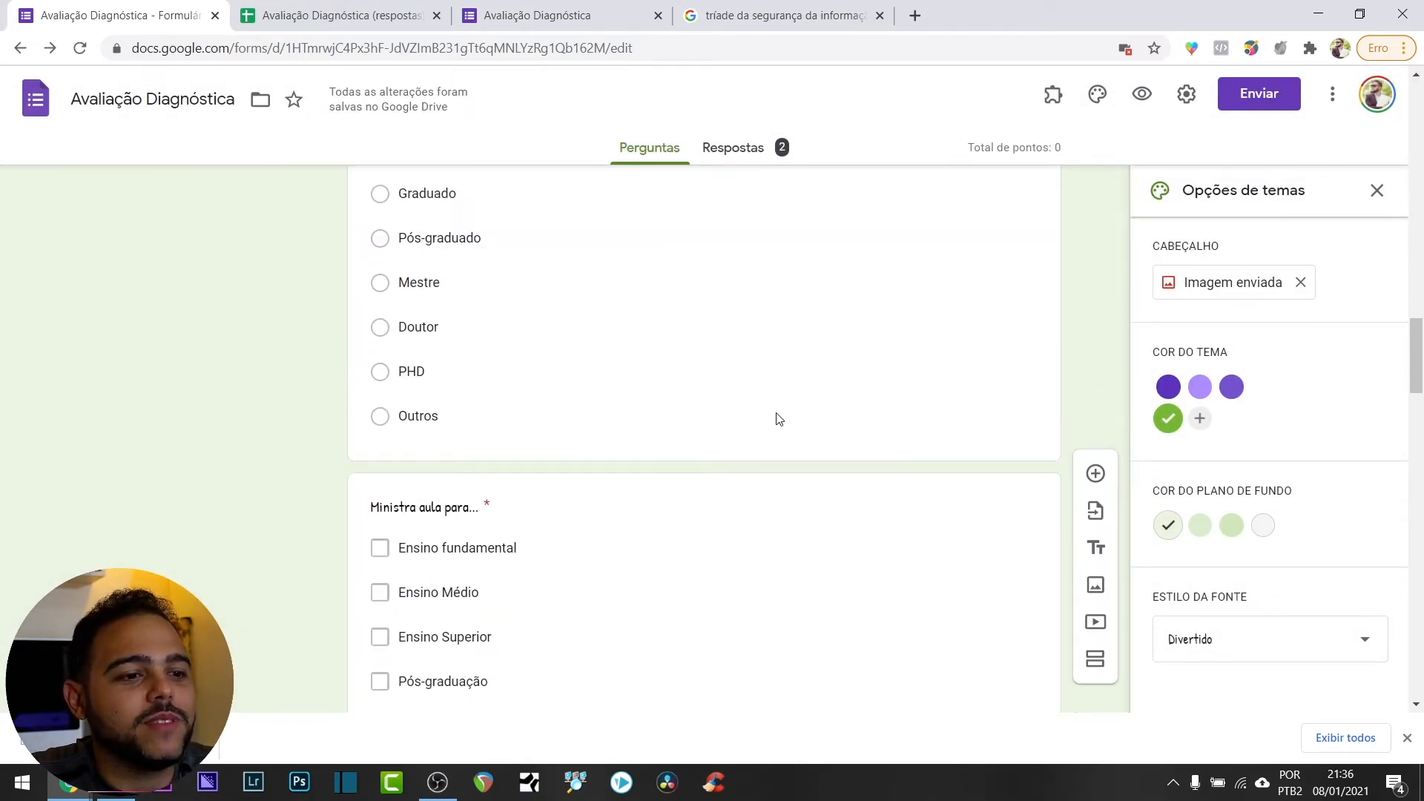
click(670, 335)
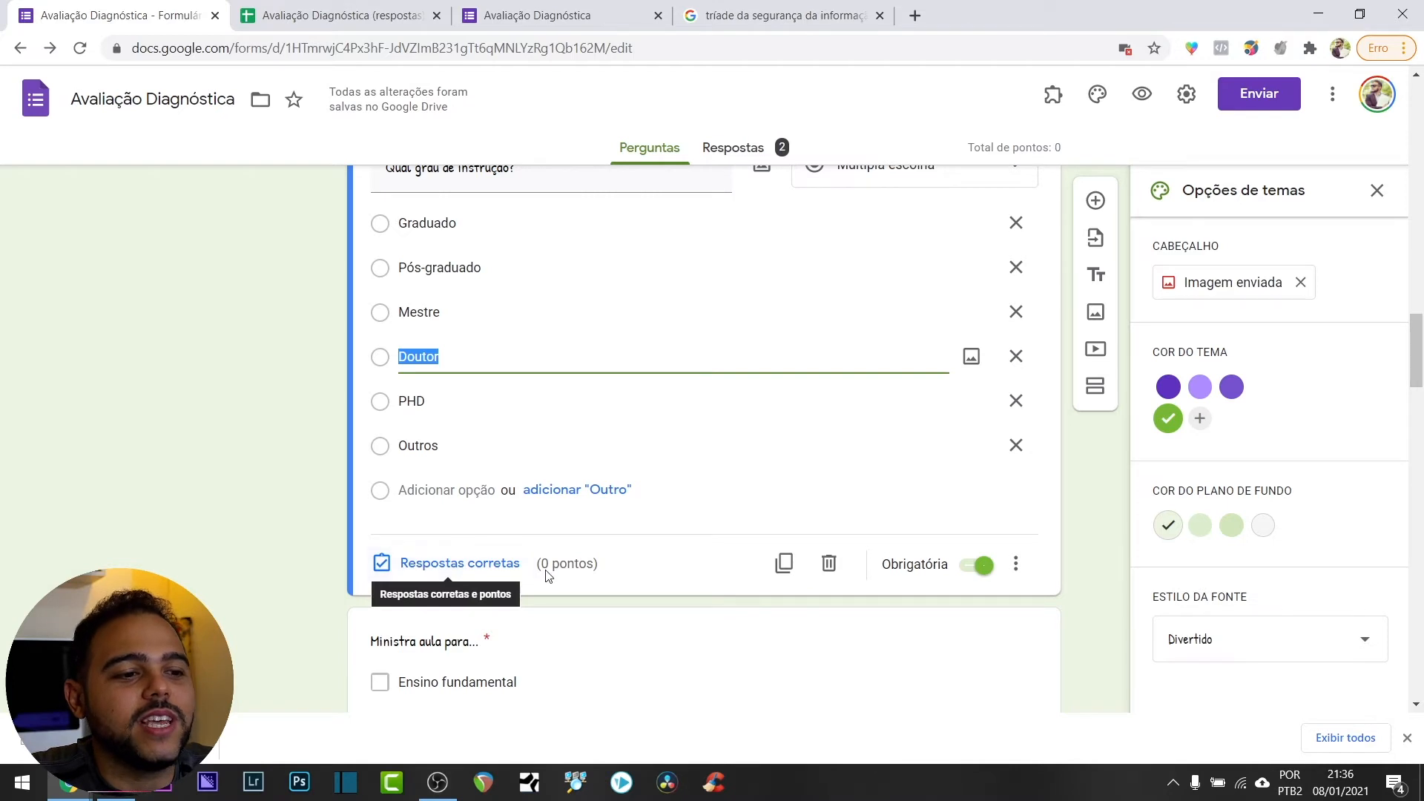
click(582, 566)
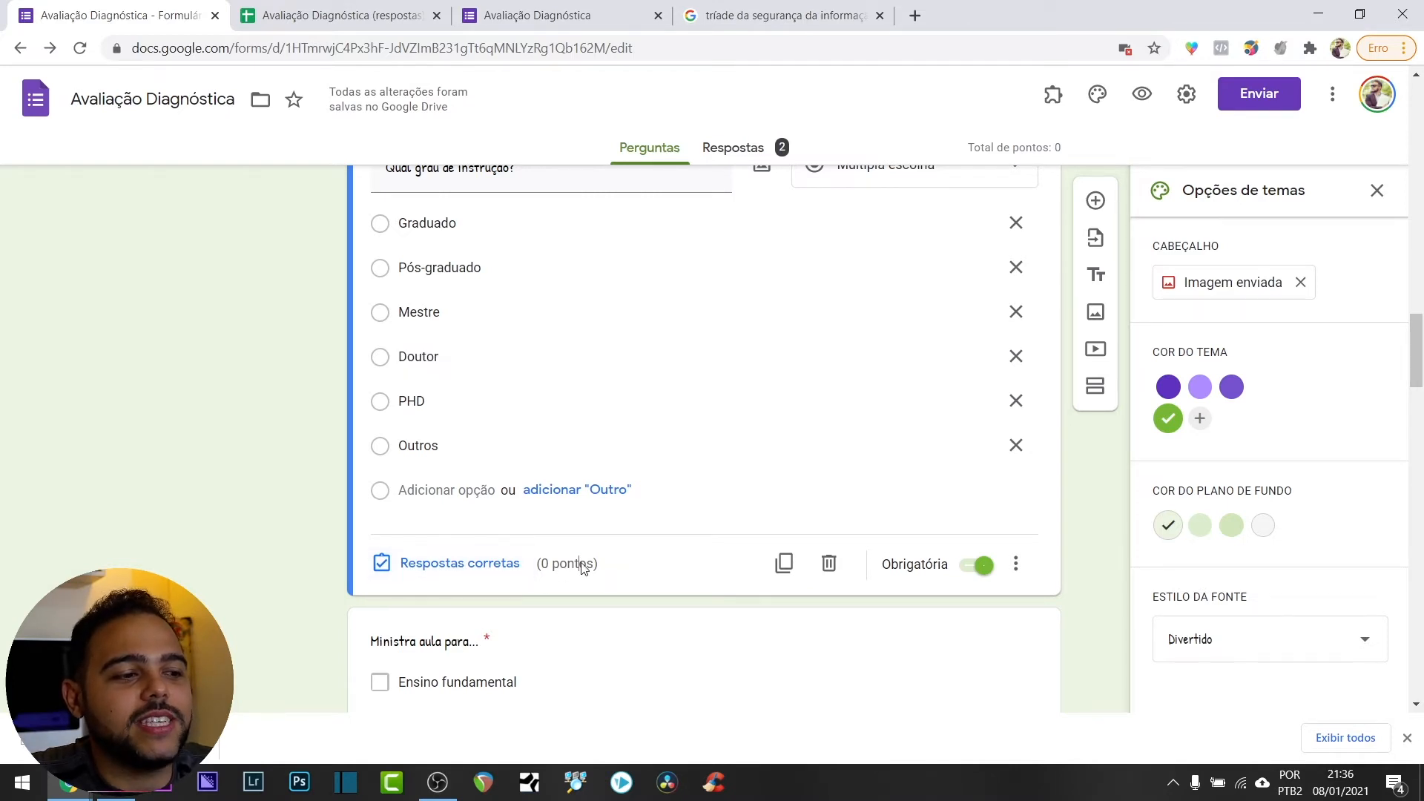
click(470, 563)
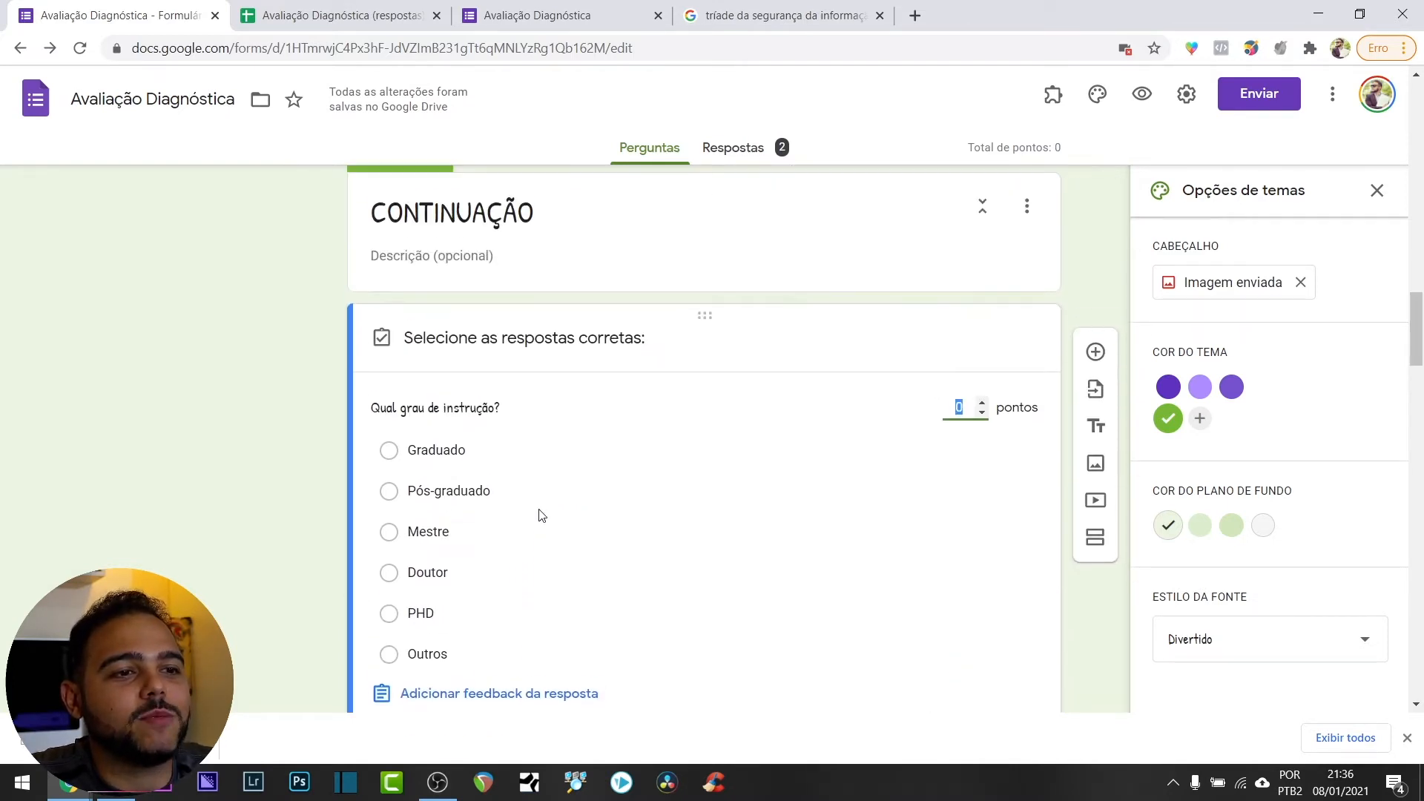
Mark Mestre as the correct answer to "Qual grau de instrução?" and make the question worth 2 points.
scroll(538, 512, up, 2)
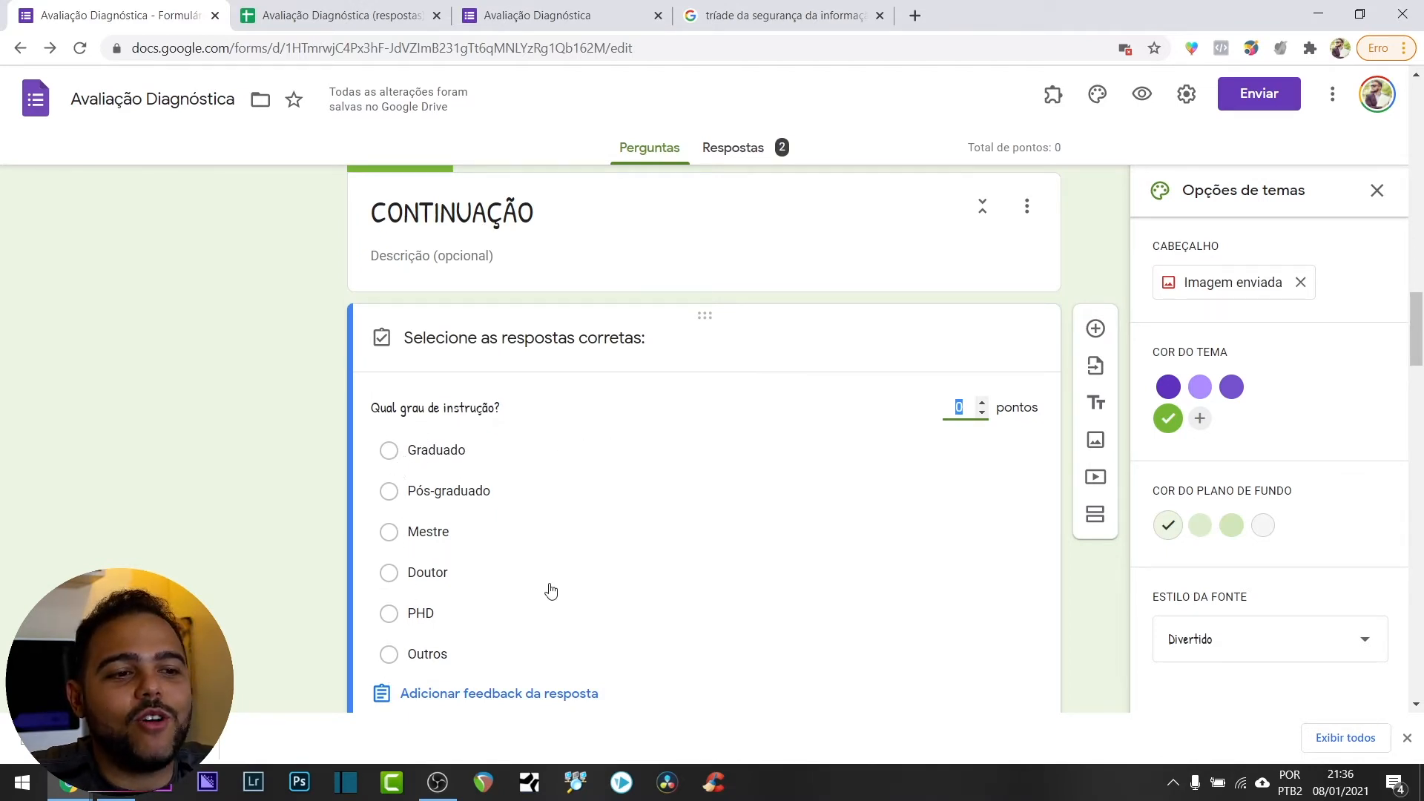
scroll(830, 449, down, 3)
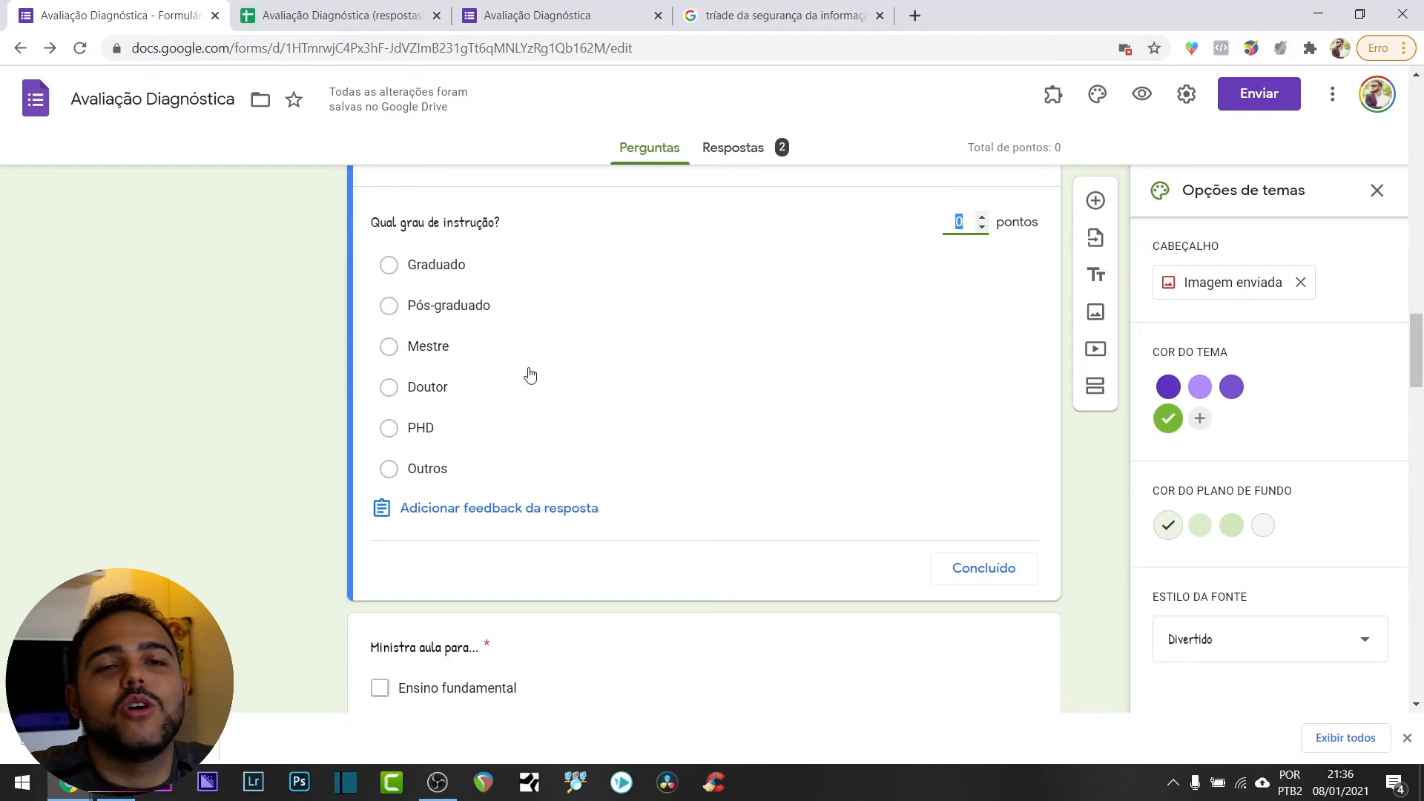
scroll(568, 348, up, 3)
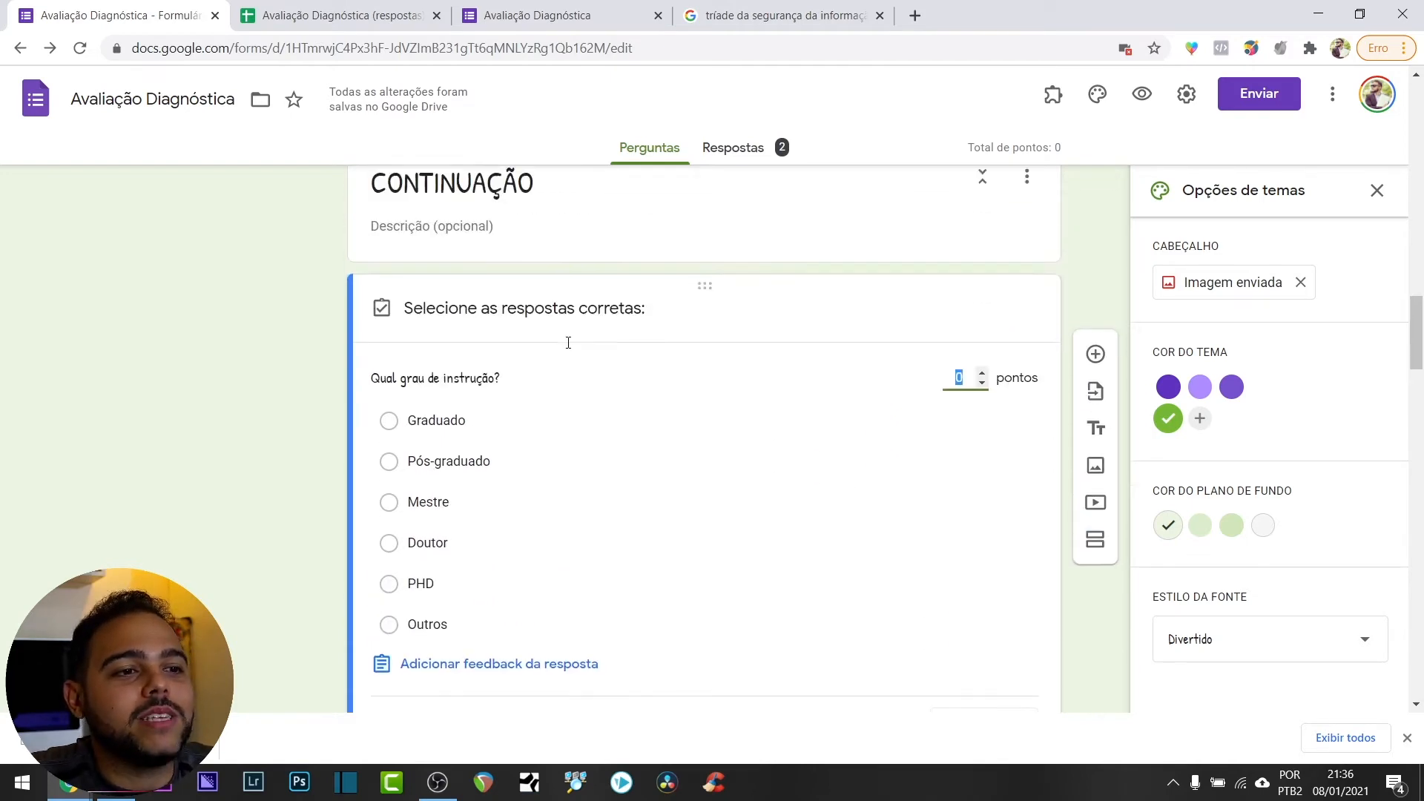
scroll(572, 357, down, 3)
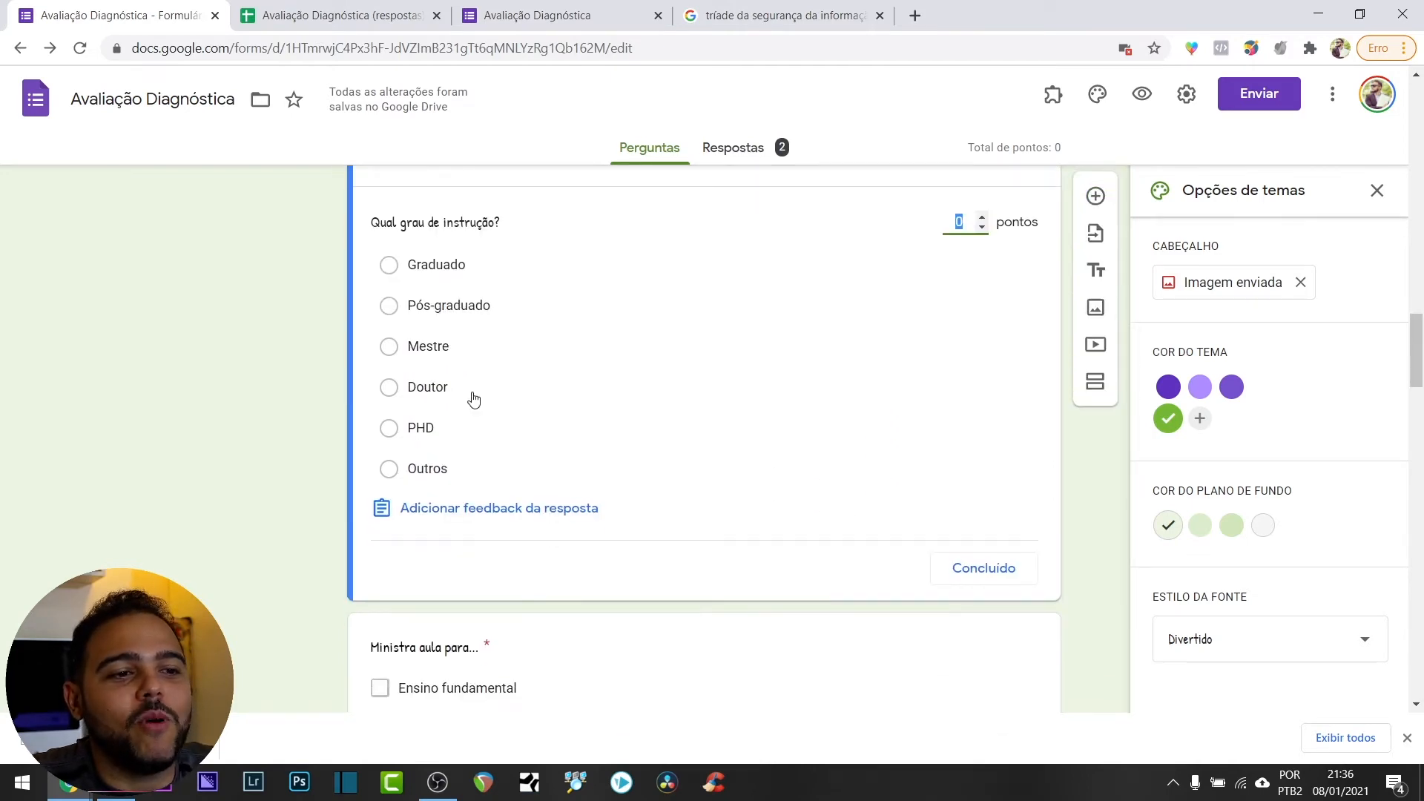
click(390, 348)
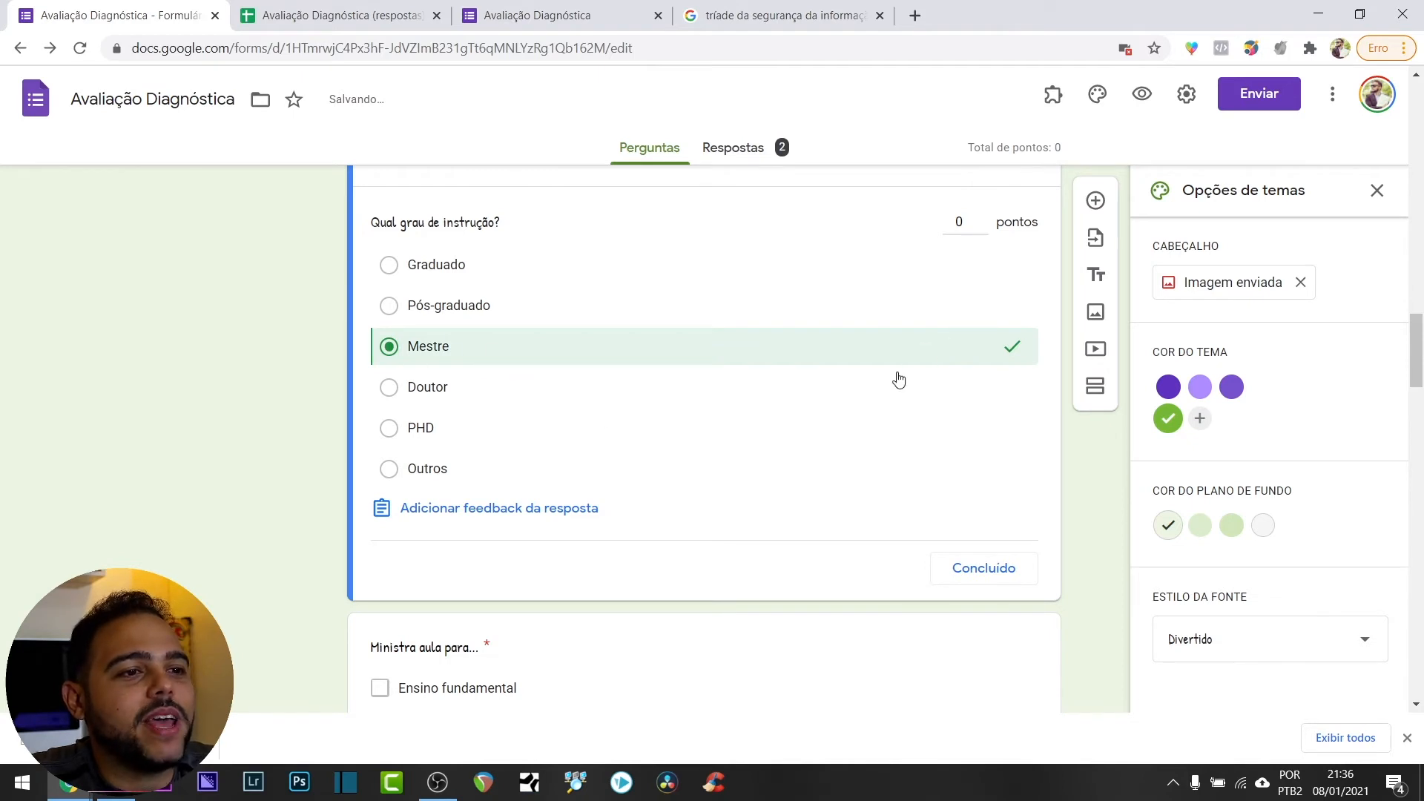
click(959, 222)
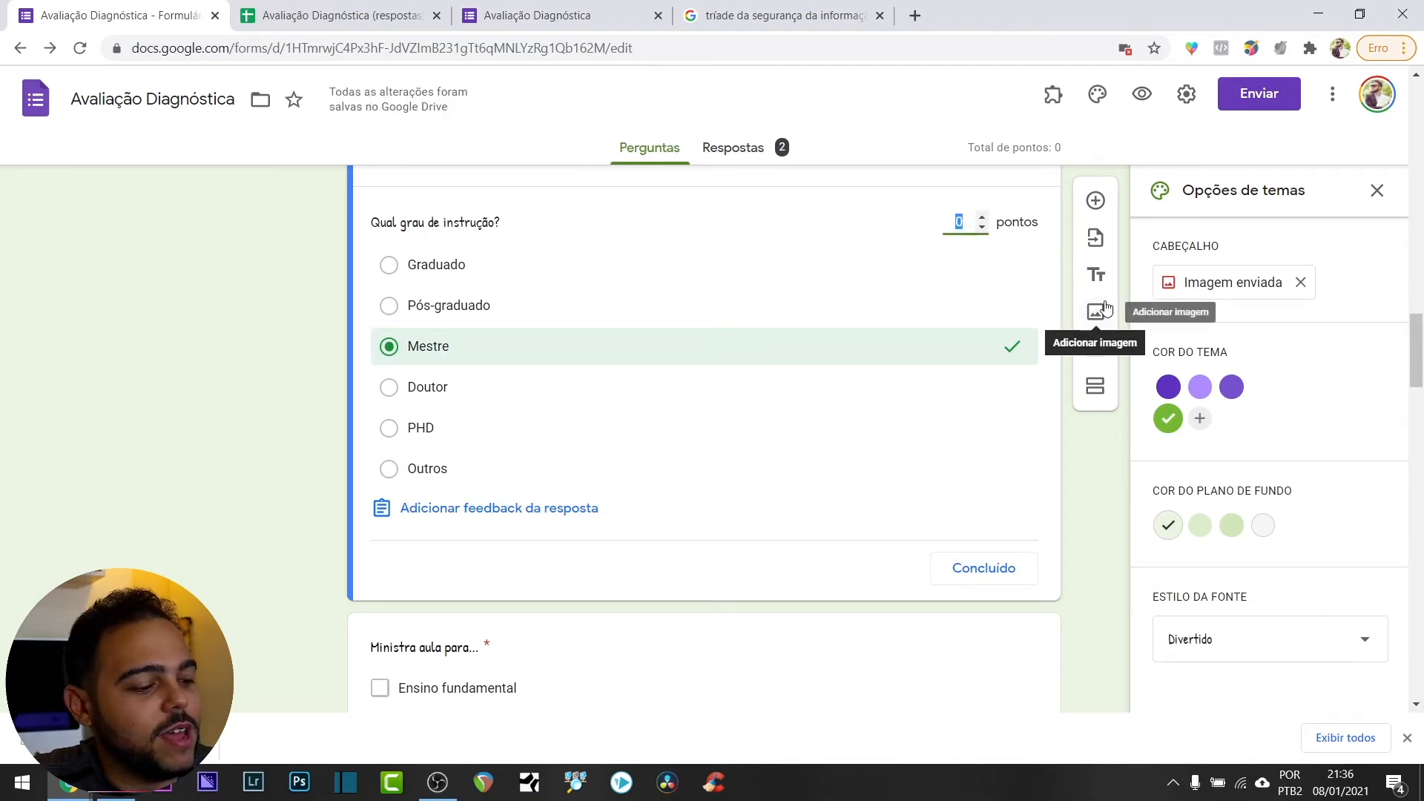
text(2)
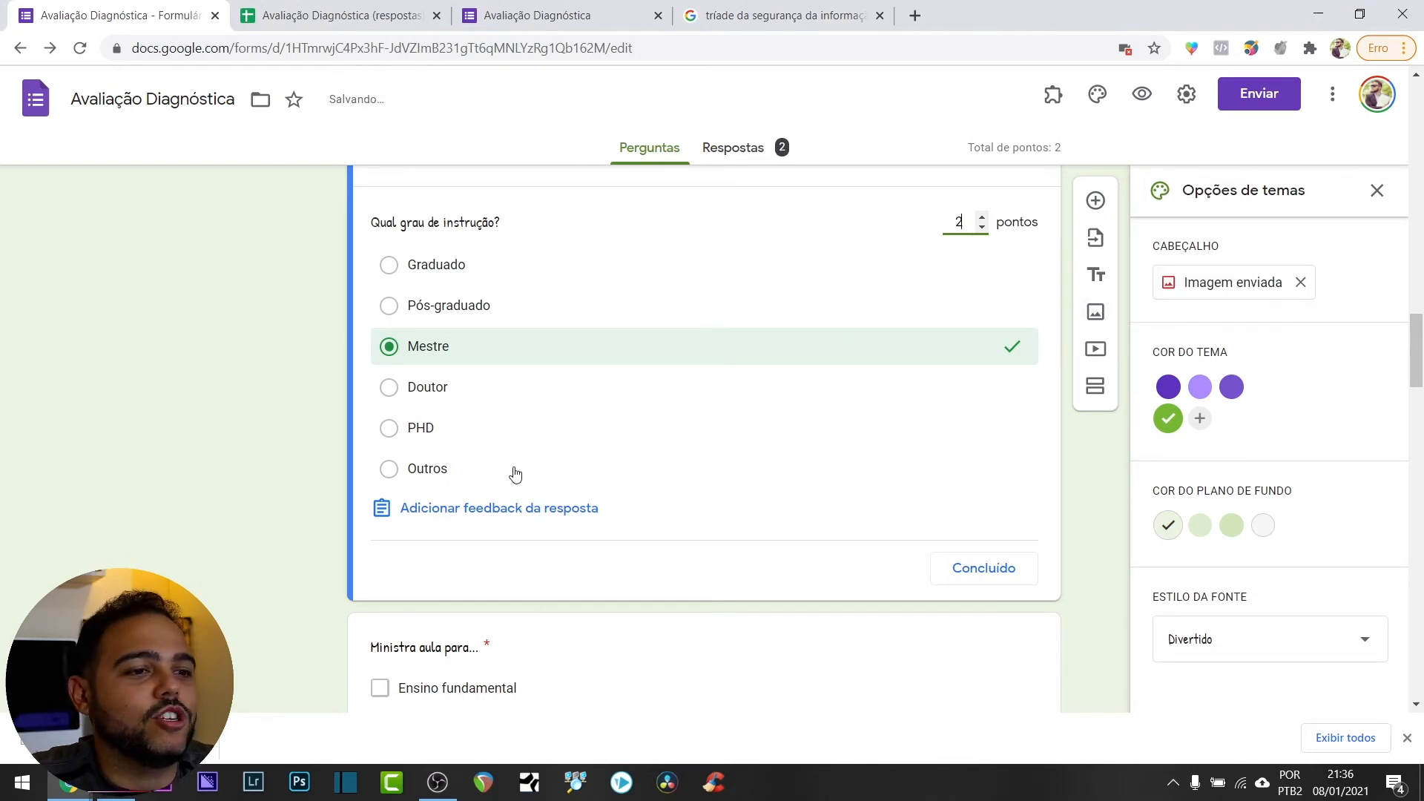
Enter "Resposta errada." as the question's feedback for incorrect answers.
click(477, 512)
click(563, 259)
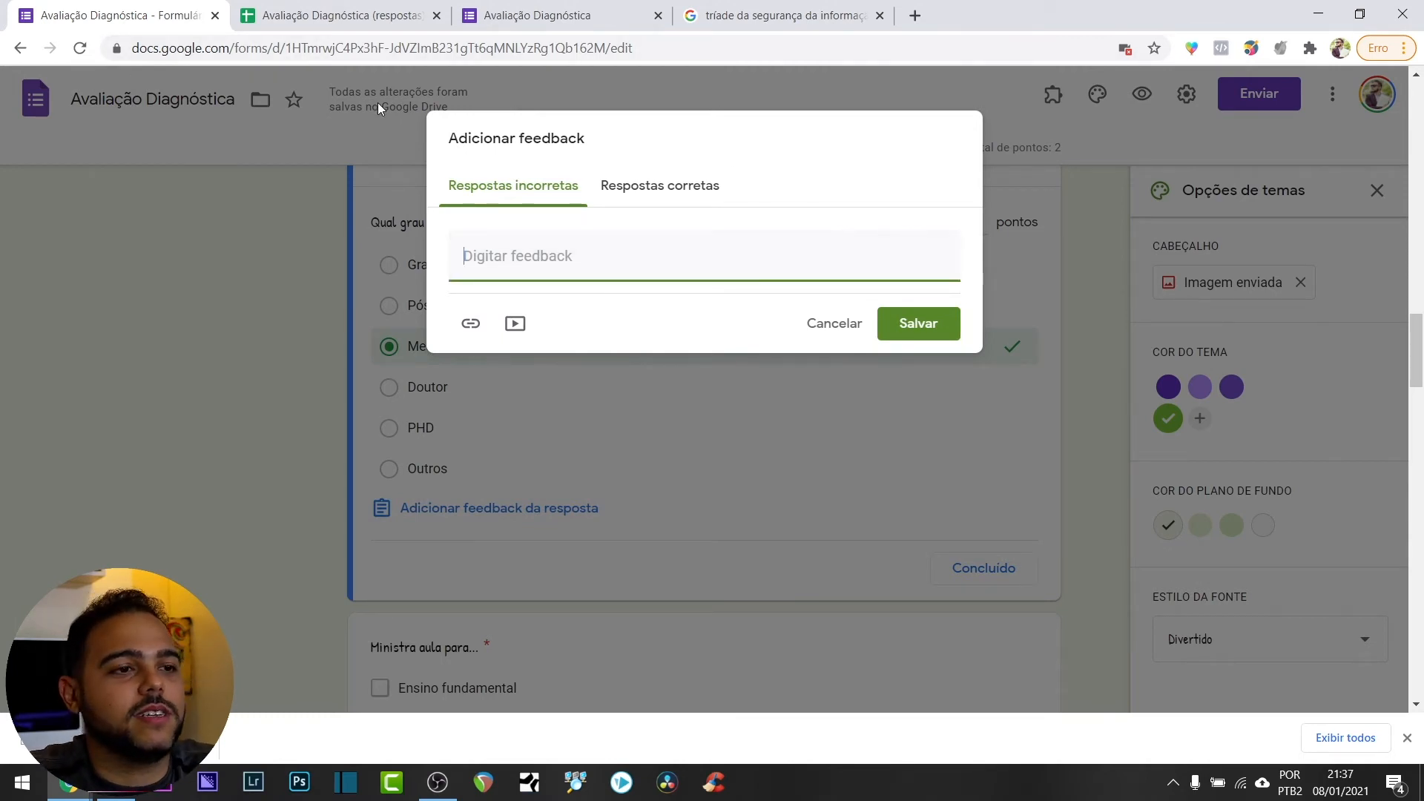
text(Resposta)
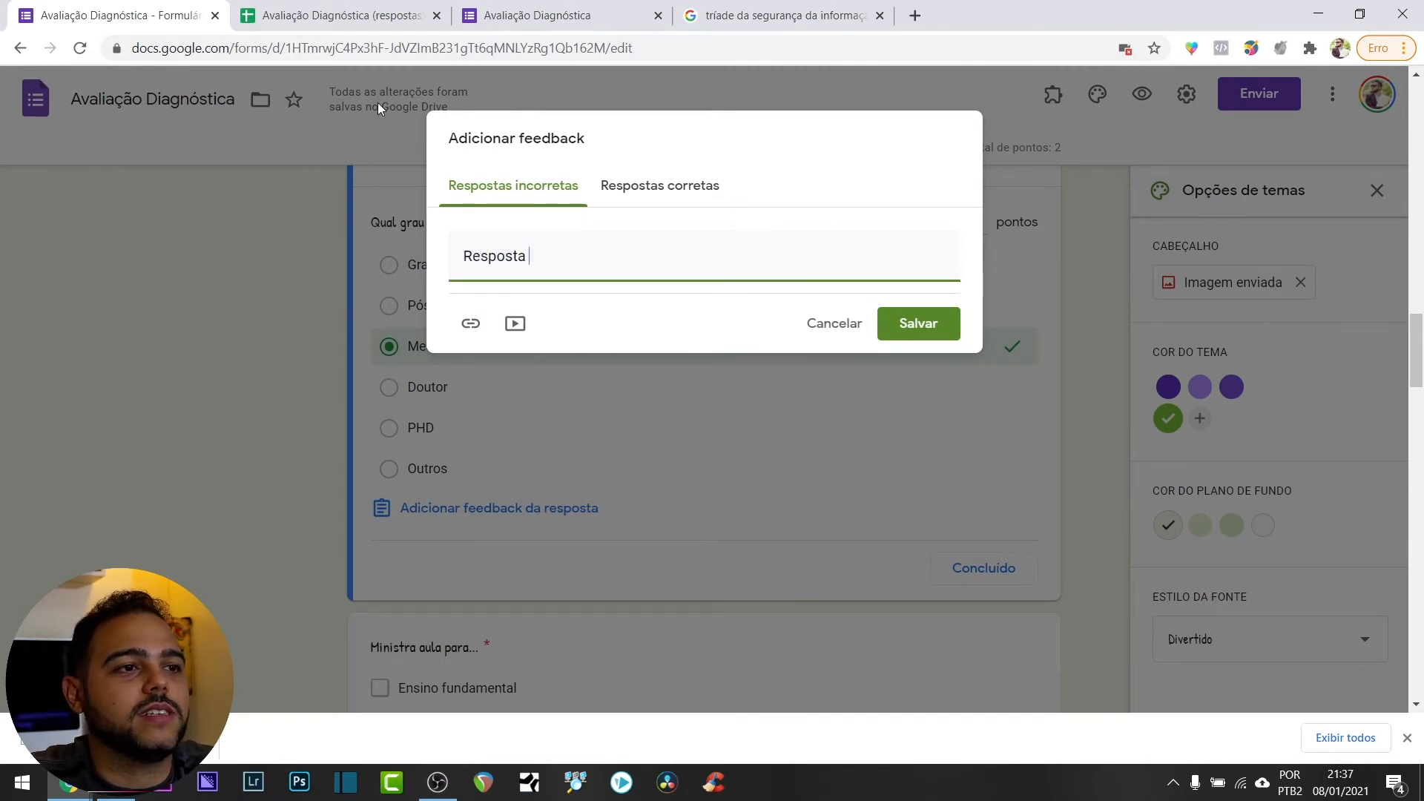
text( erra)
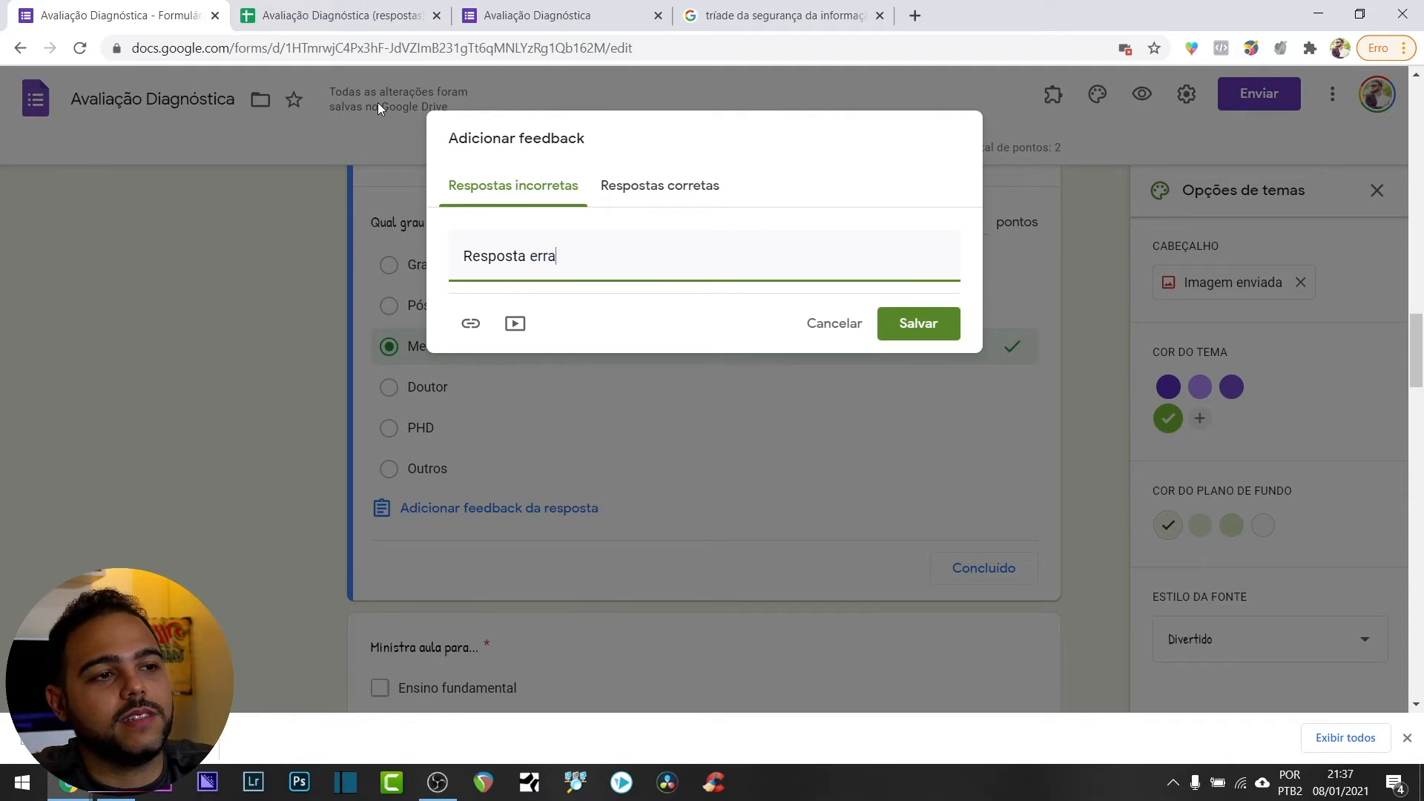
text(da.)
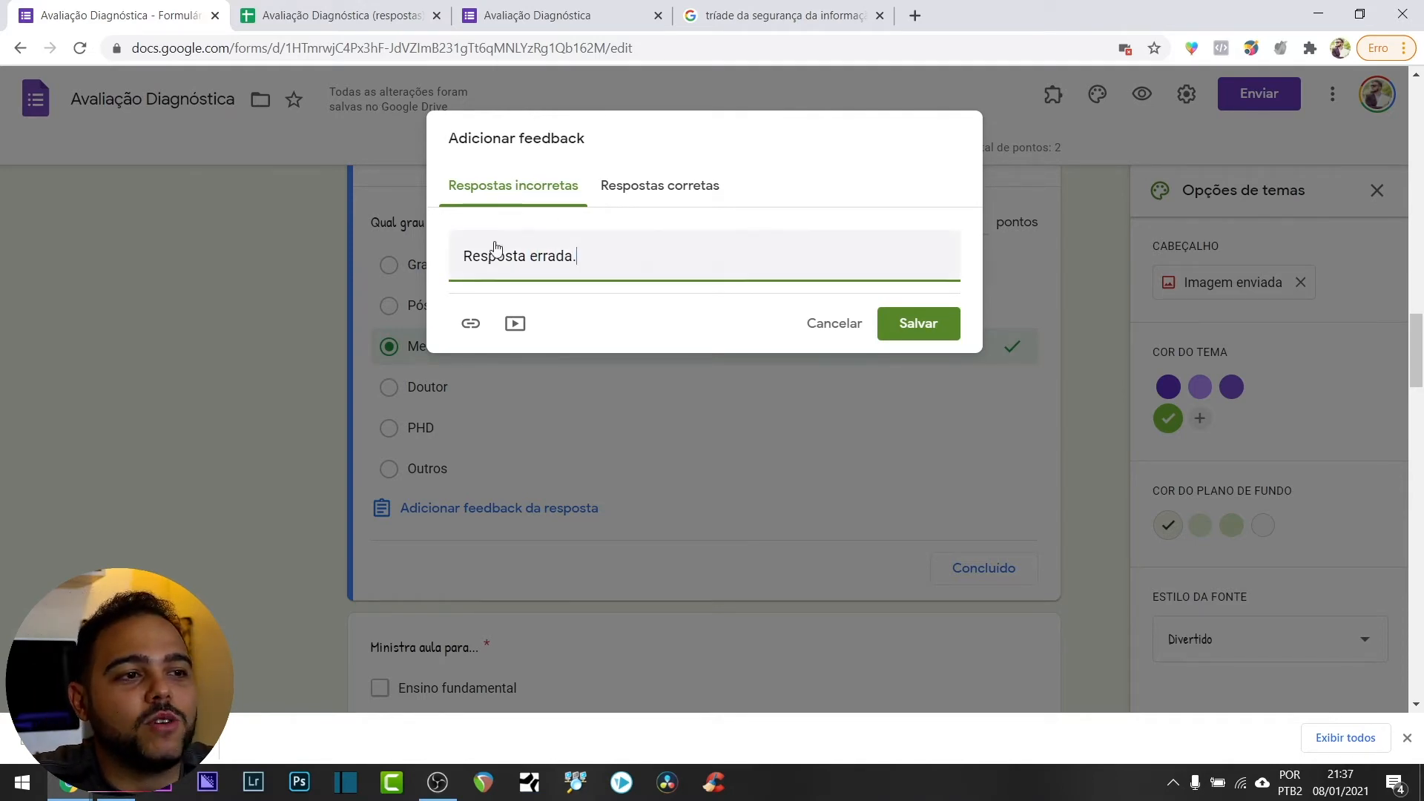
Check the correct-answer feedback and its link option, and return to the incorrect-answer feedback.
click(678, 190)
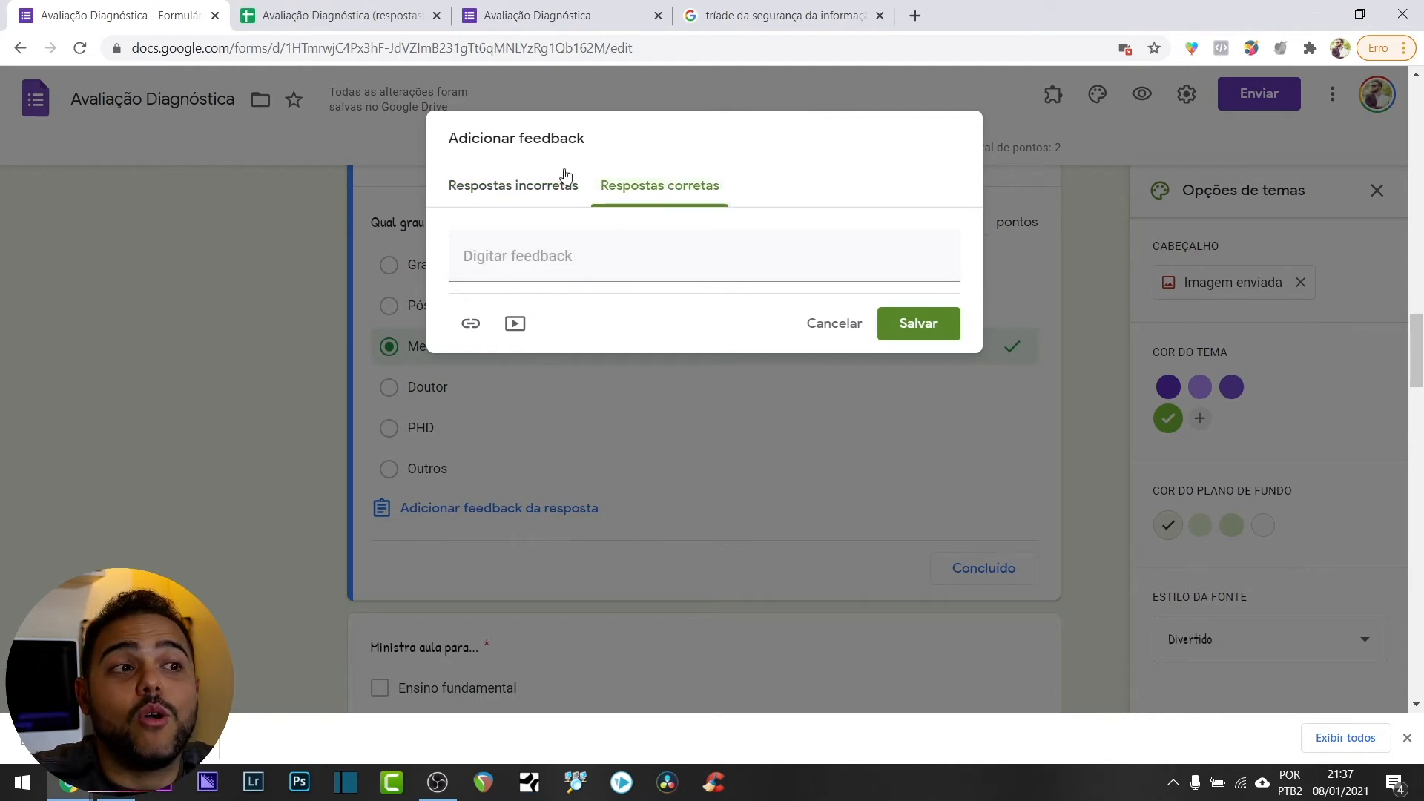
click(471, 324)
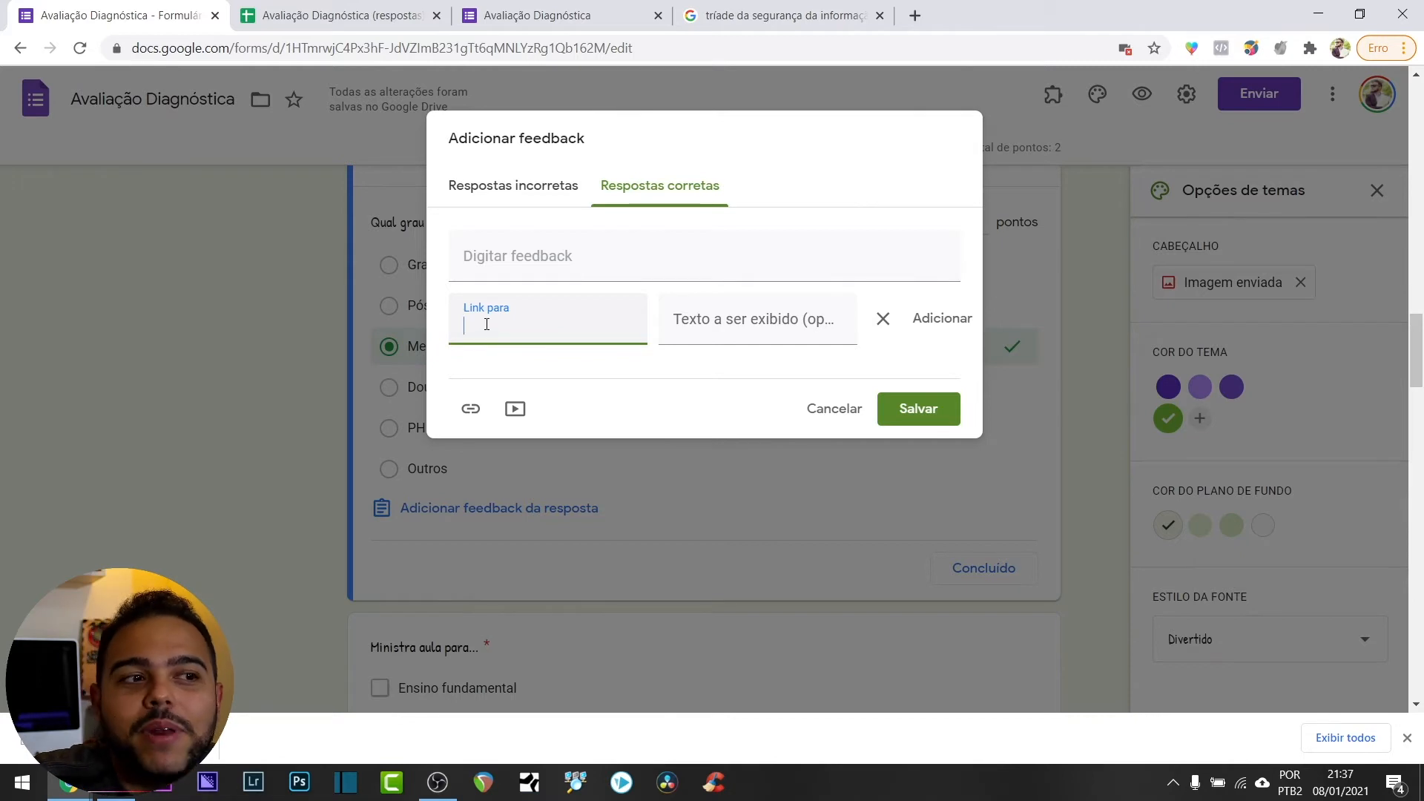
click(572, 196)
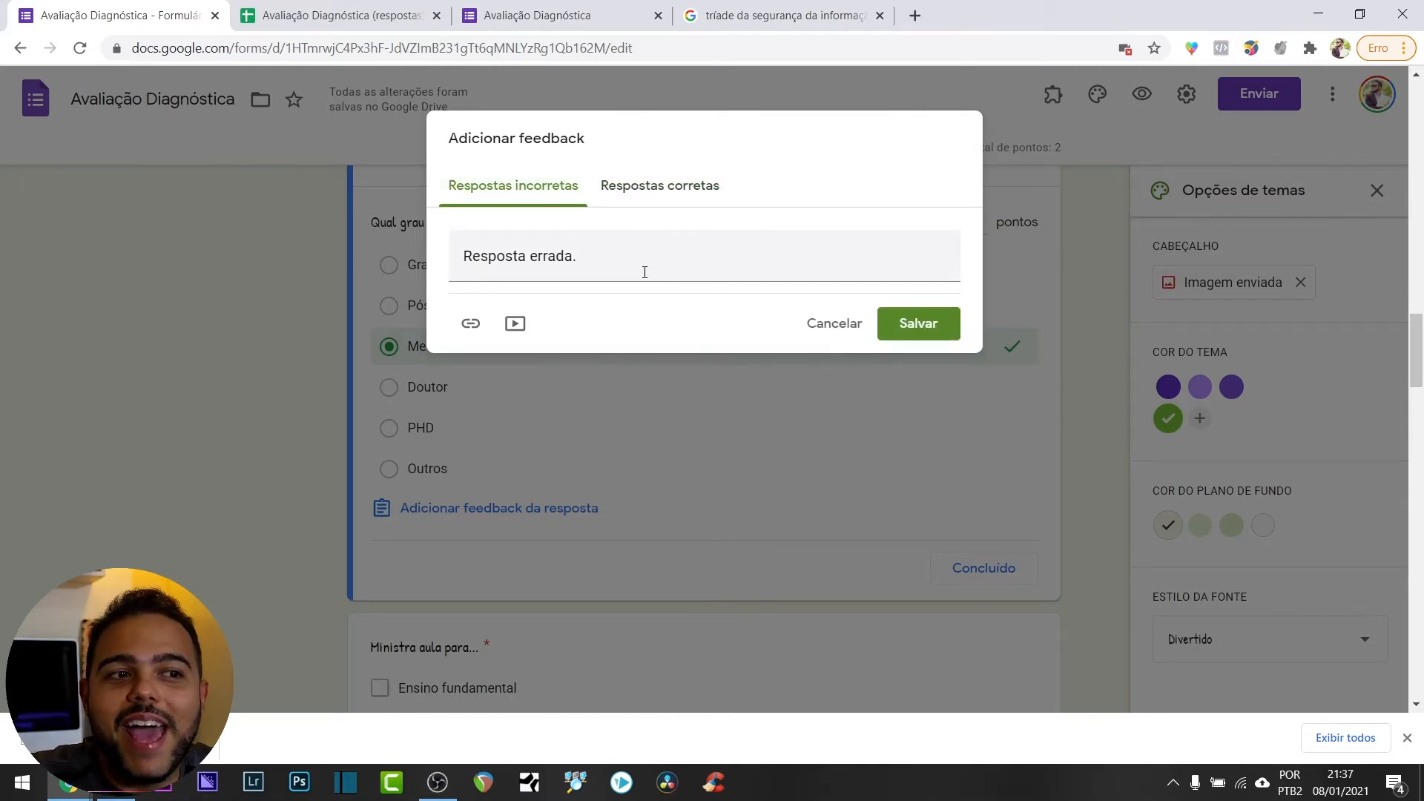
Check the link and YouTube video options for the incorrect-answer feedback, and close the feedback without saving it.
click(471, 325)
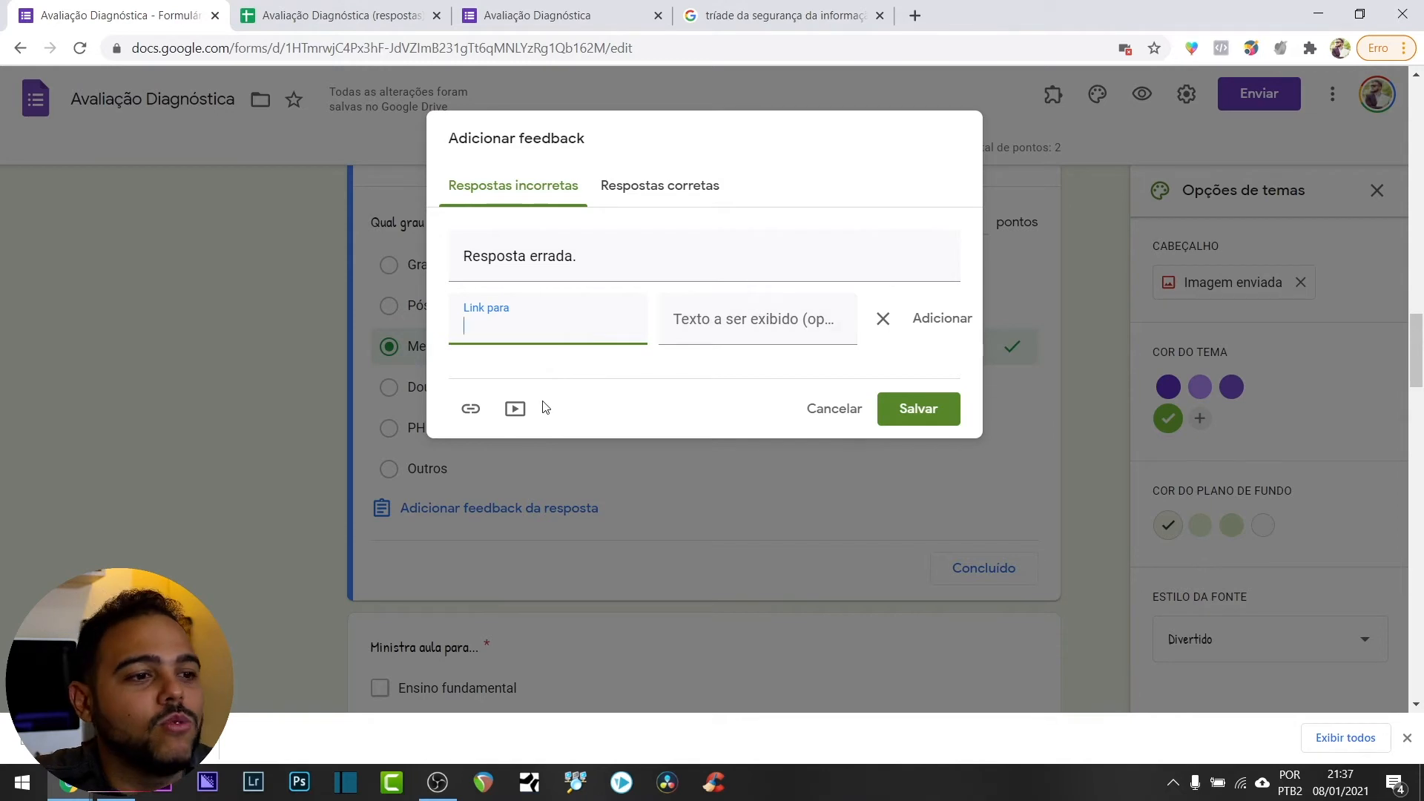
click(515, 408)
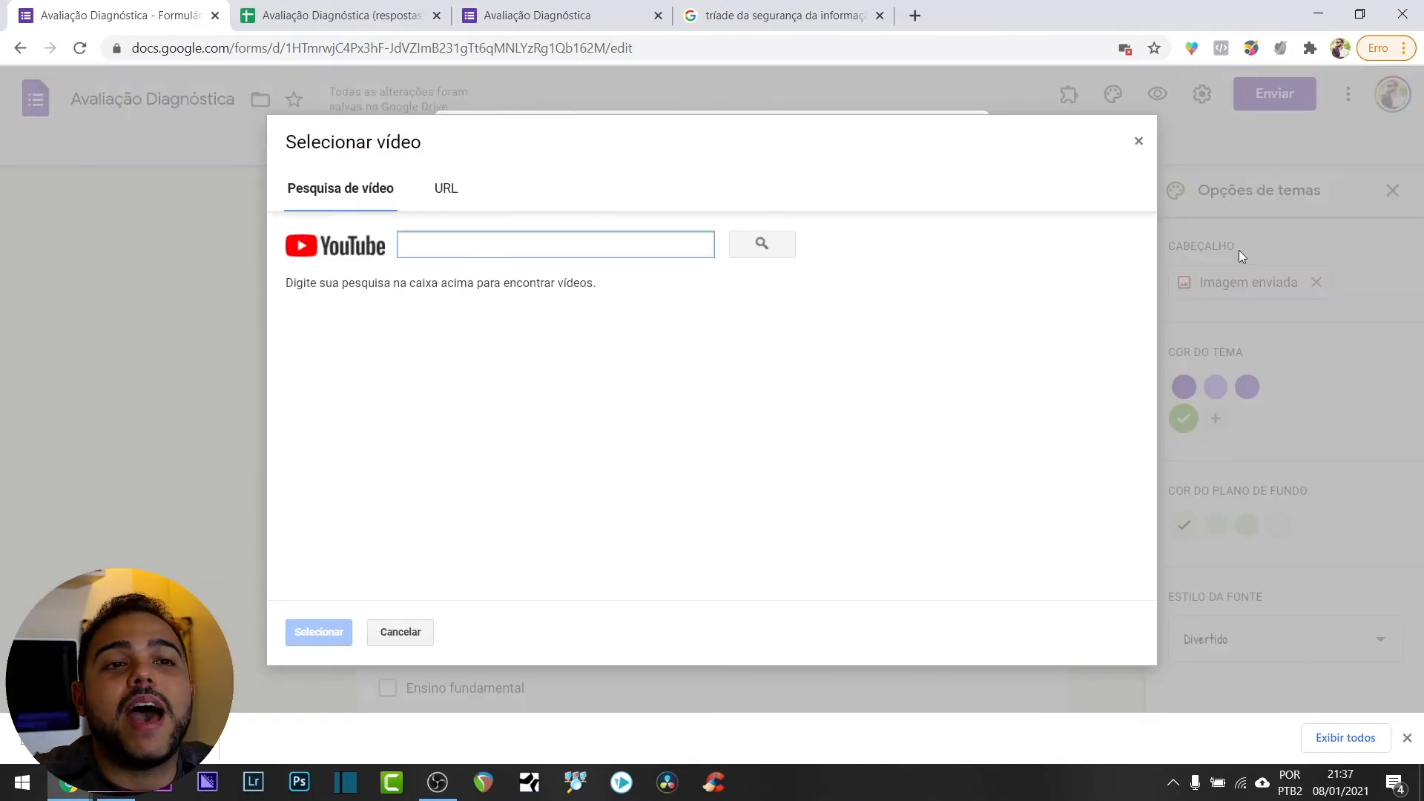
click(1141, 144)
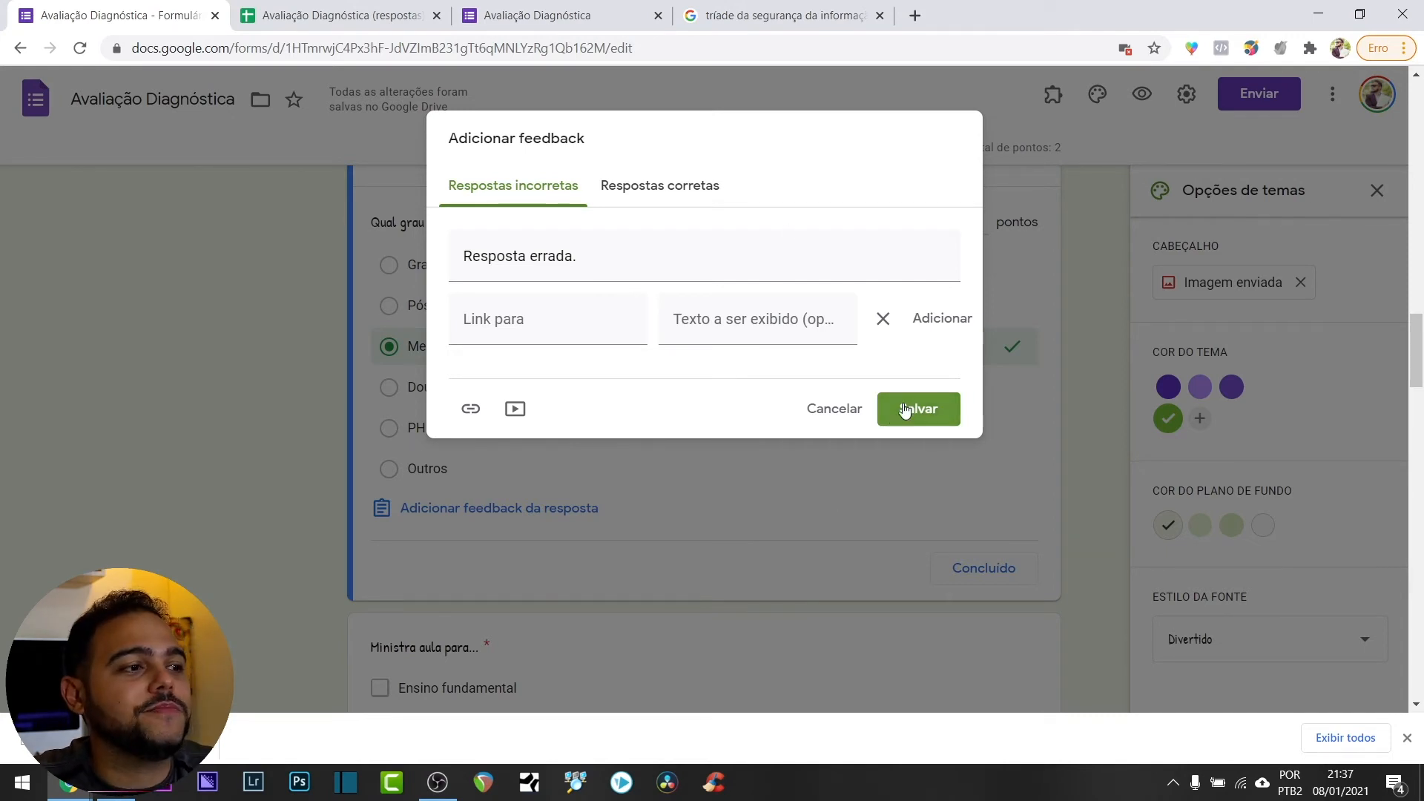
click(833, 423)
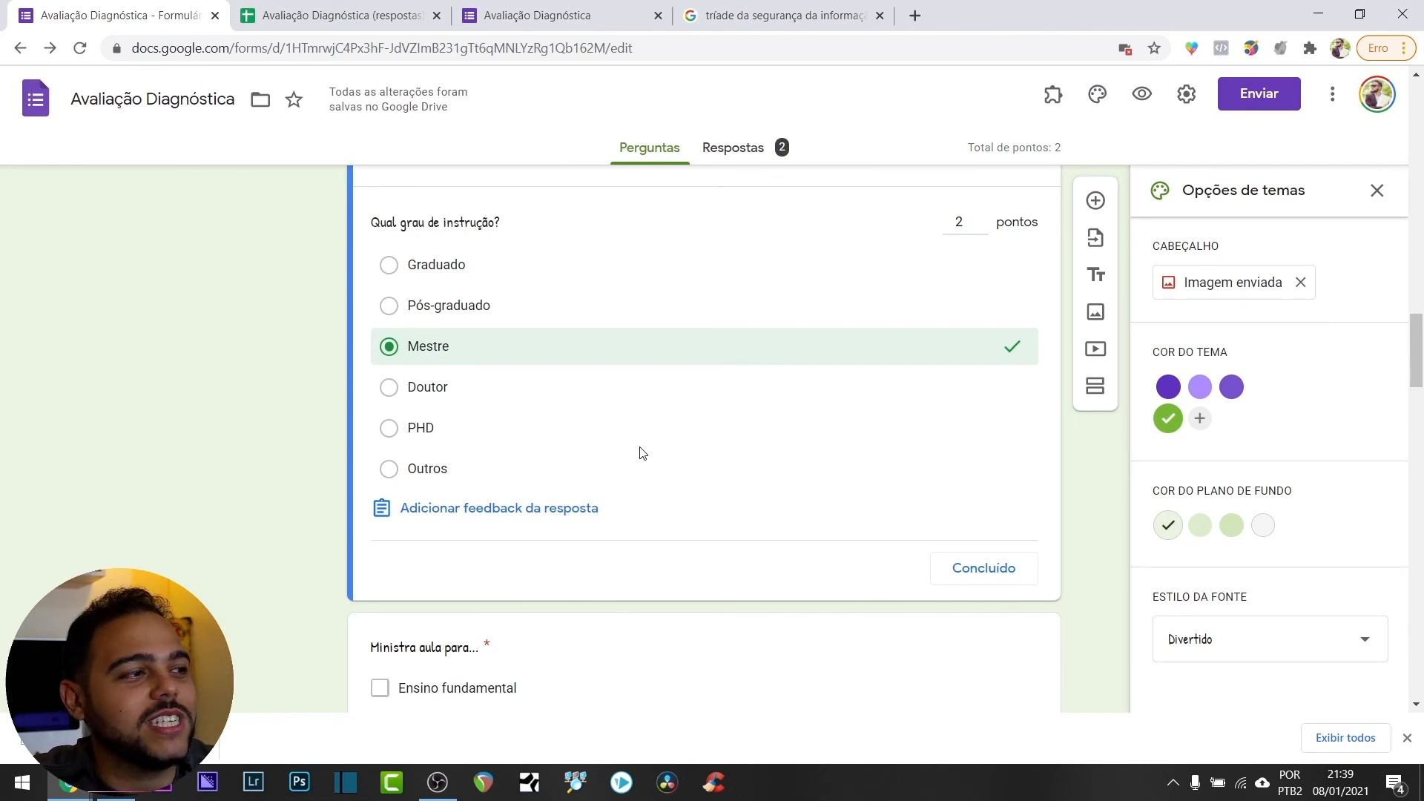
Reopen the answer feedback of "Qual grau de instrução?" and start adding a link for incorrect answers.
click(481, 512)
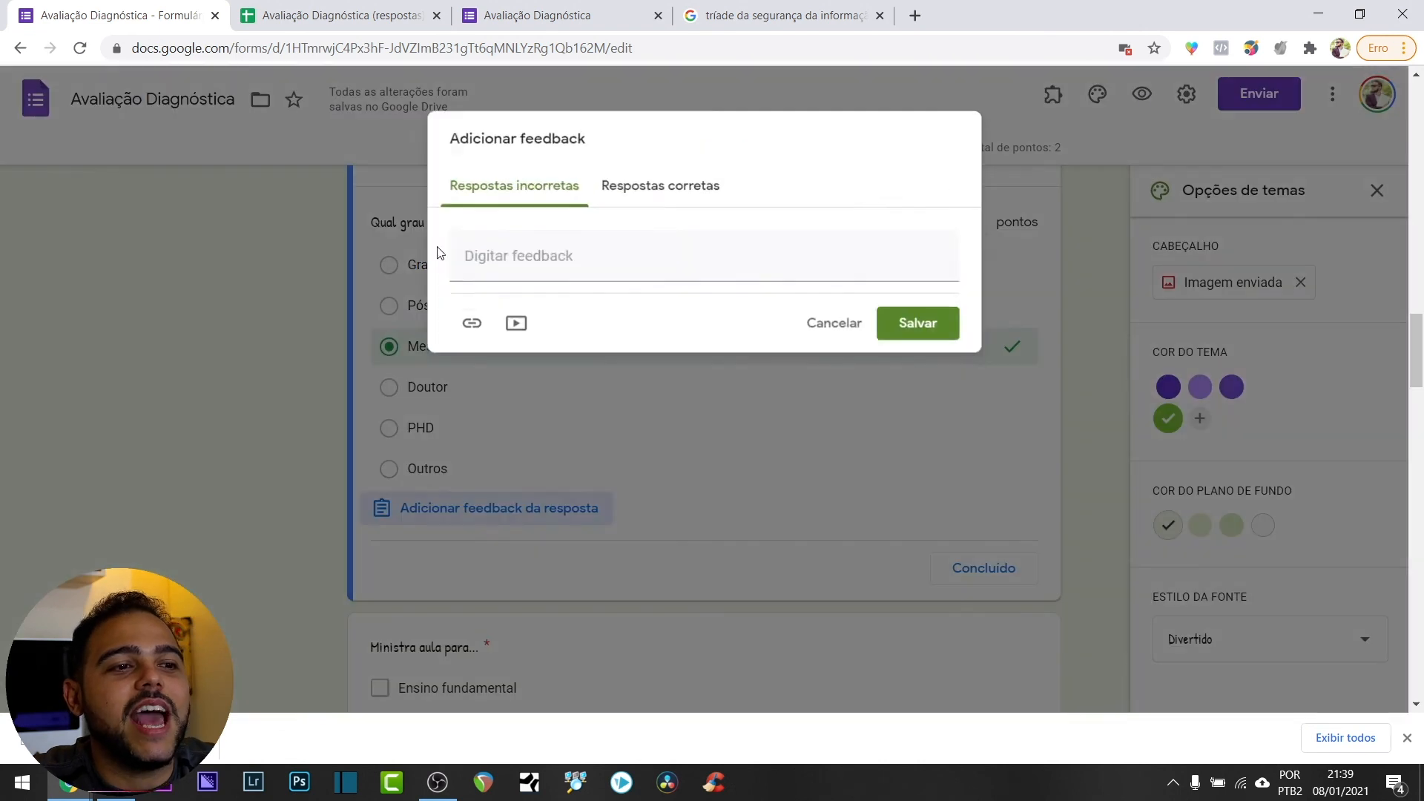
click(472, 327)
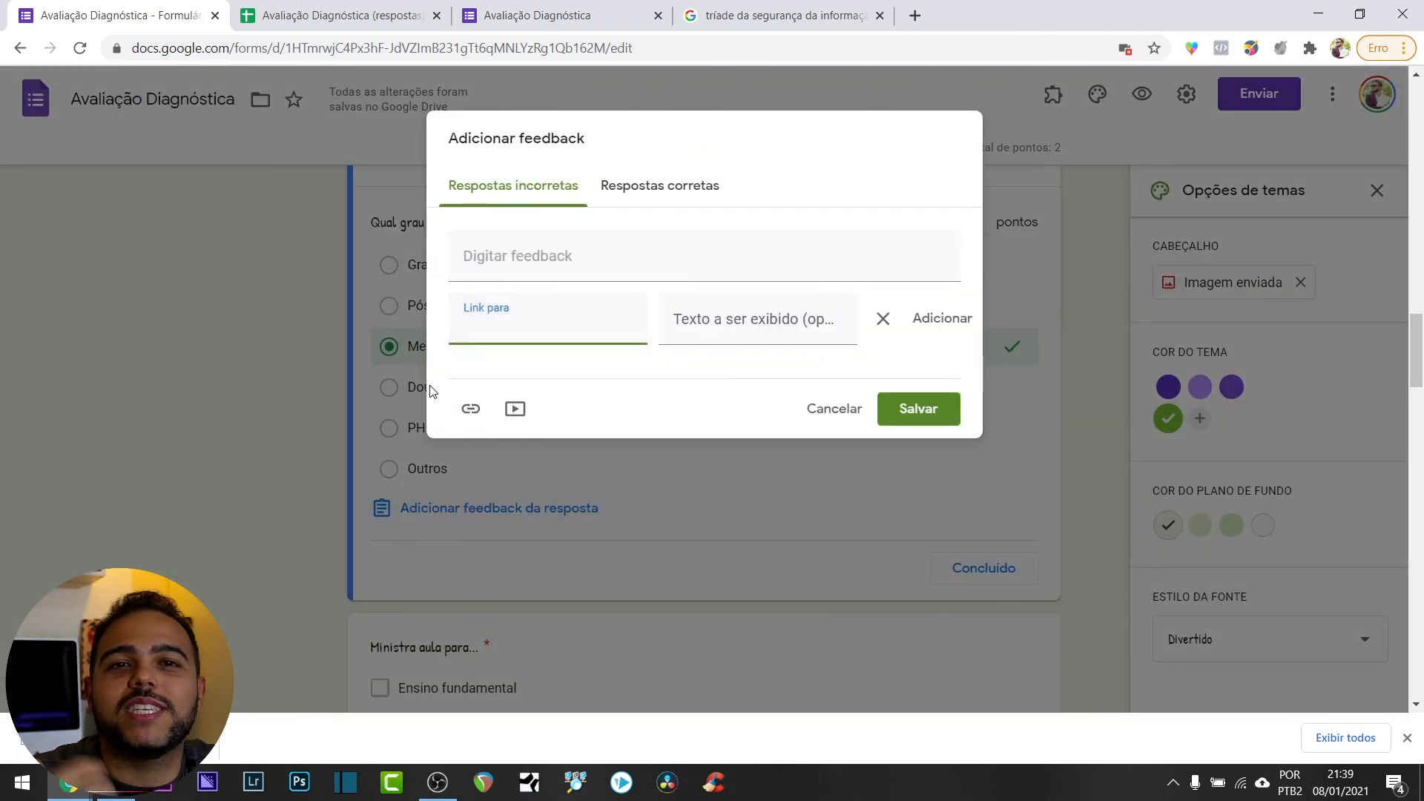